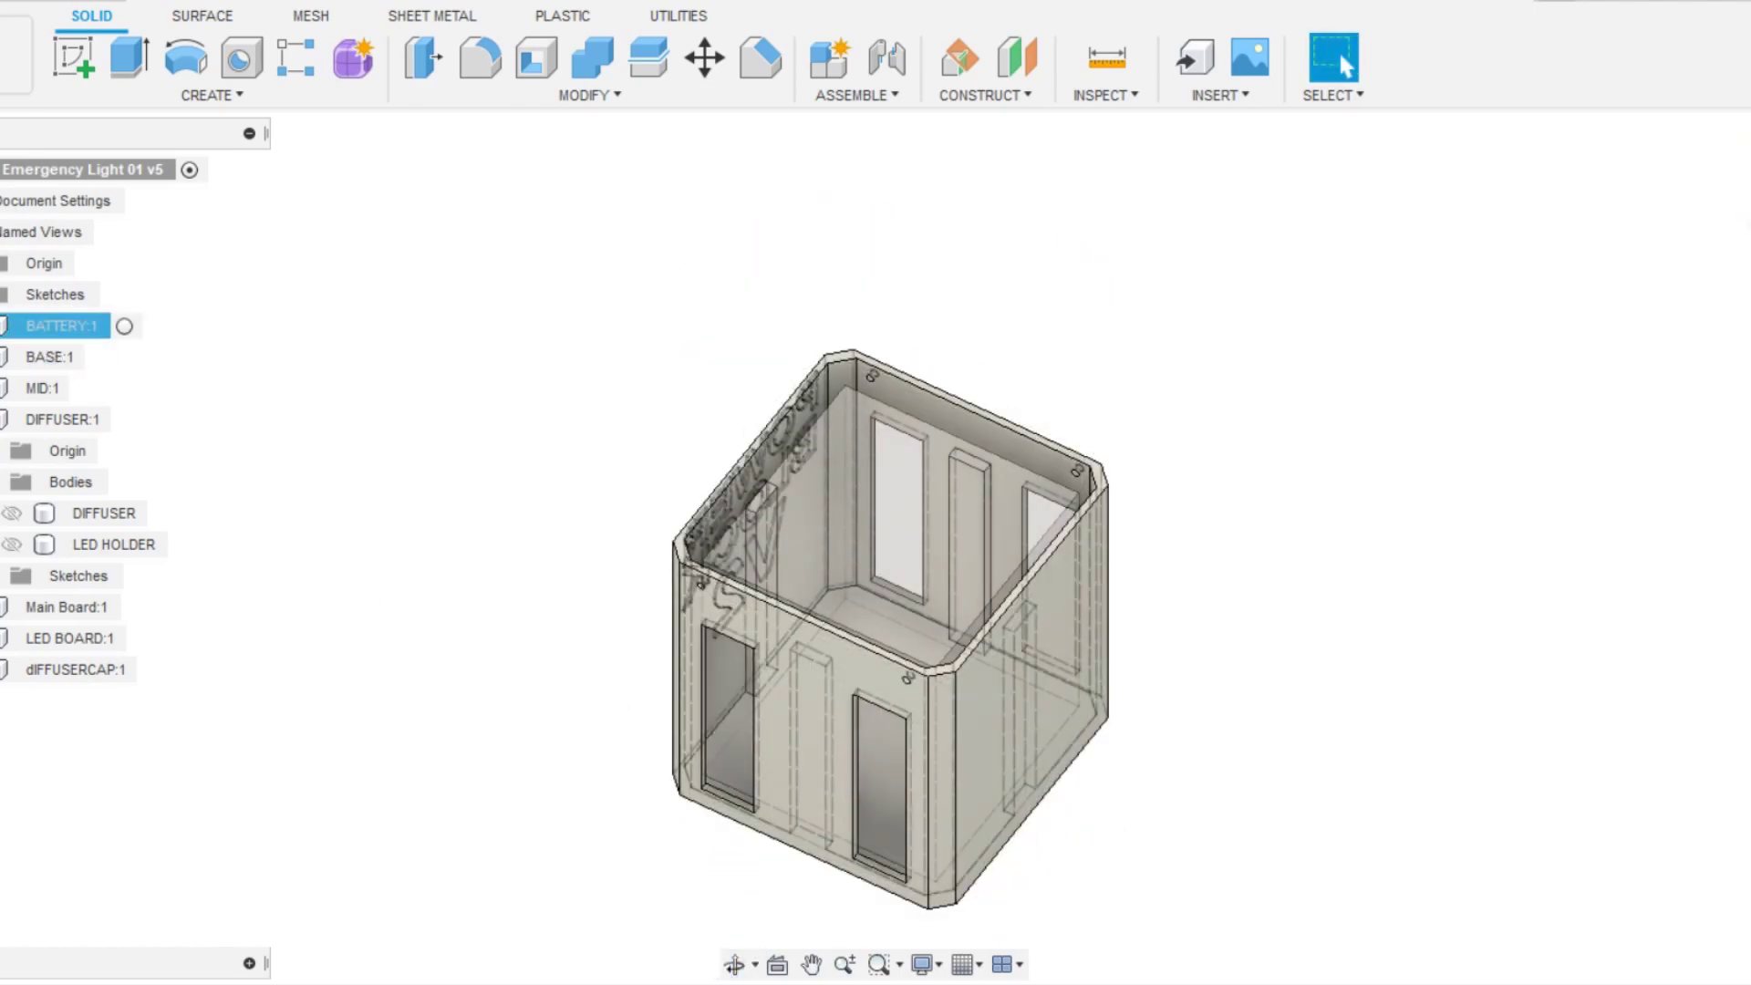
# Show the main board together with the DIFFUSER and LED HOLDER bodies in the Power Block enclosure model
pyautogui.keyDown('shift'); pyautogui.moveTo(1300, 519); pyautogui.dragTo(1300, 520, button='middle'); pyautogui.keyUp('shift')
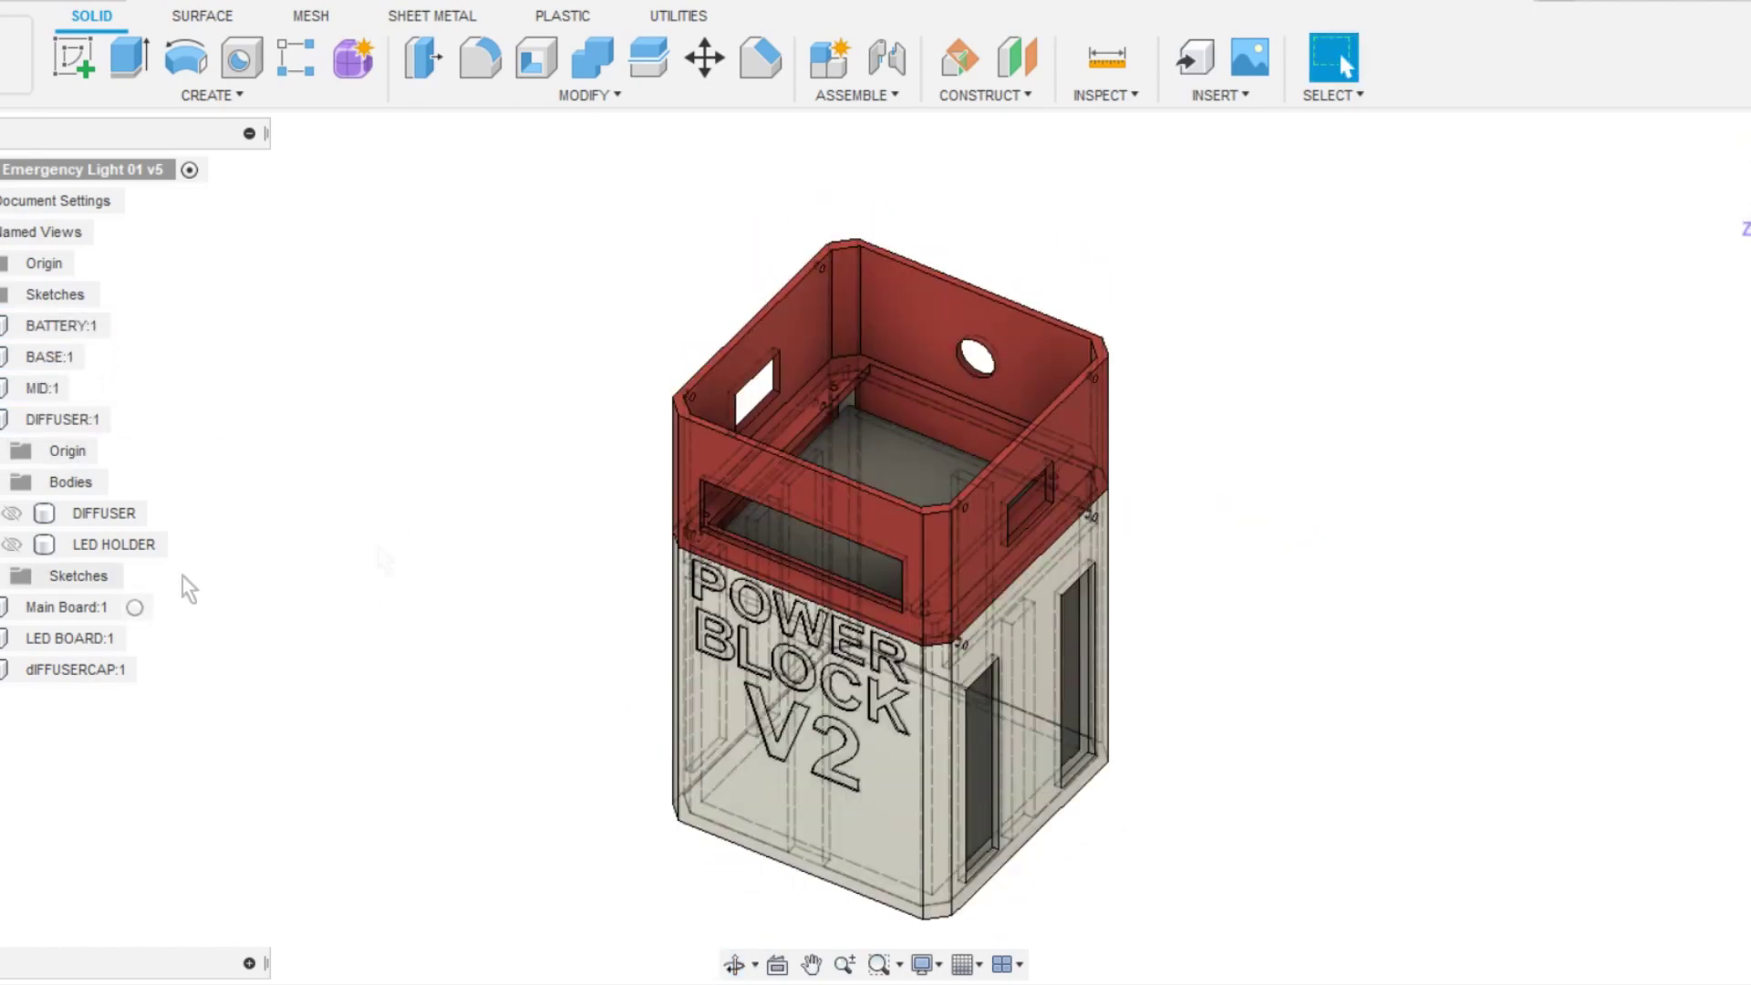
pyautogui.click(3, 607)
pyautogui.click(11, 513)
pyautogui.click(12, 545)
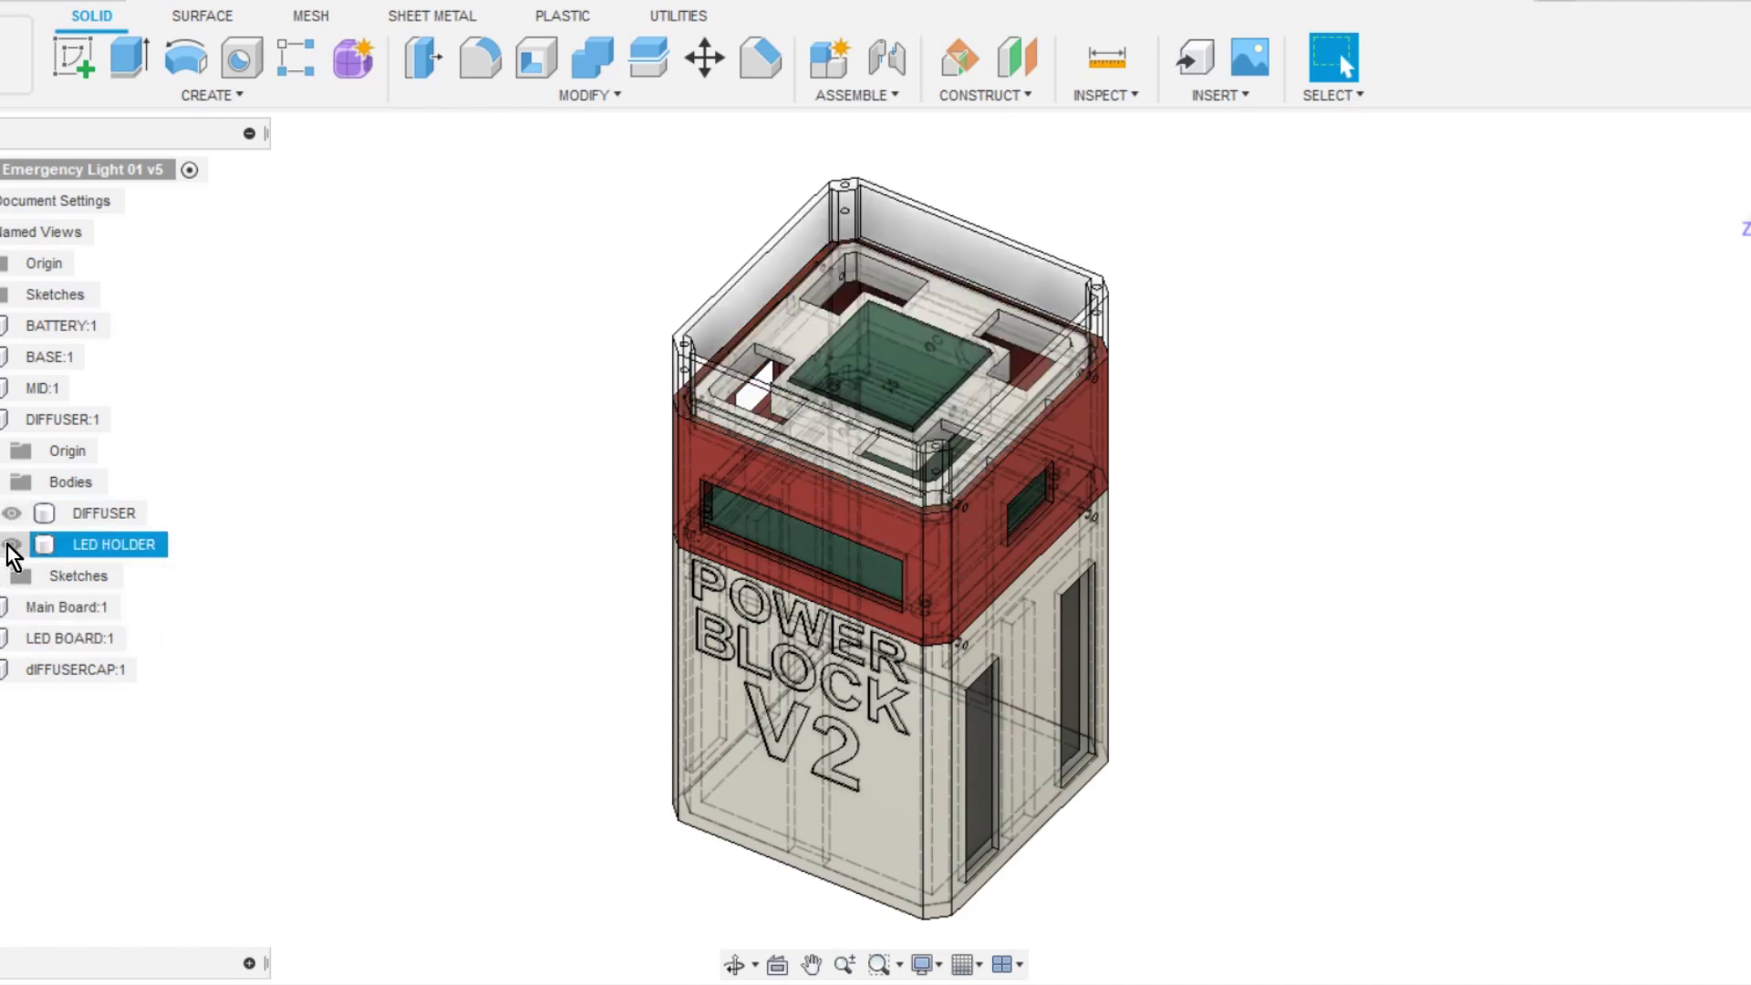
# Toggle the visibility of the DIFFUSER and LED HOLDER bodies to examine how they fit over the boards inside the enclosure
pyautogui.click(11, 513)
pyautogui.click(12, 545)
pyautogui.click(11, 513)
pyautogui.click(11, 545)
pyautogui.click(12, 544)
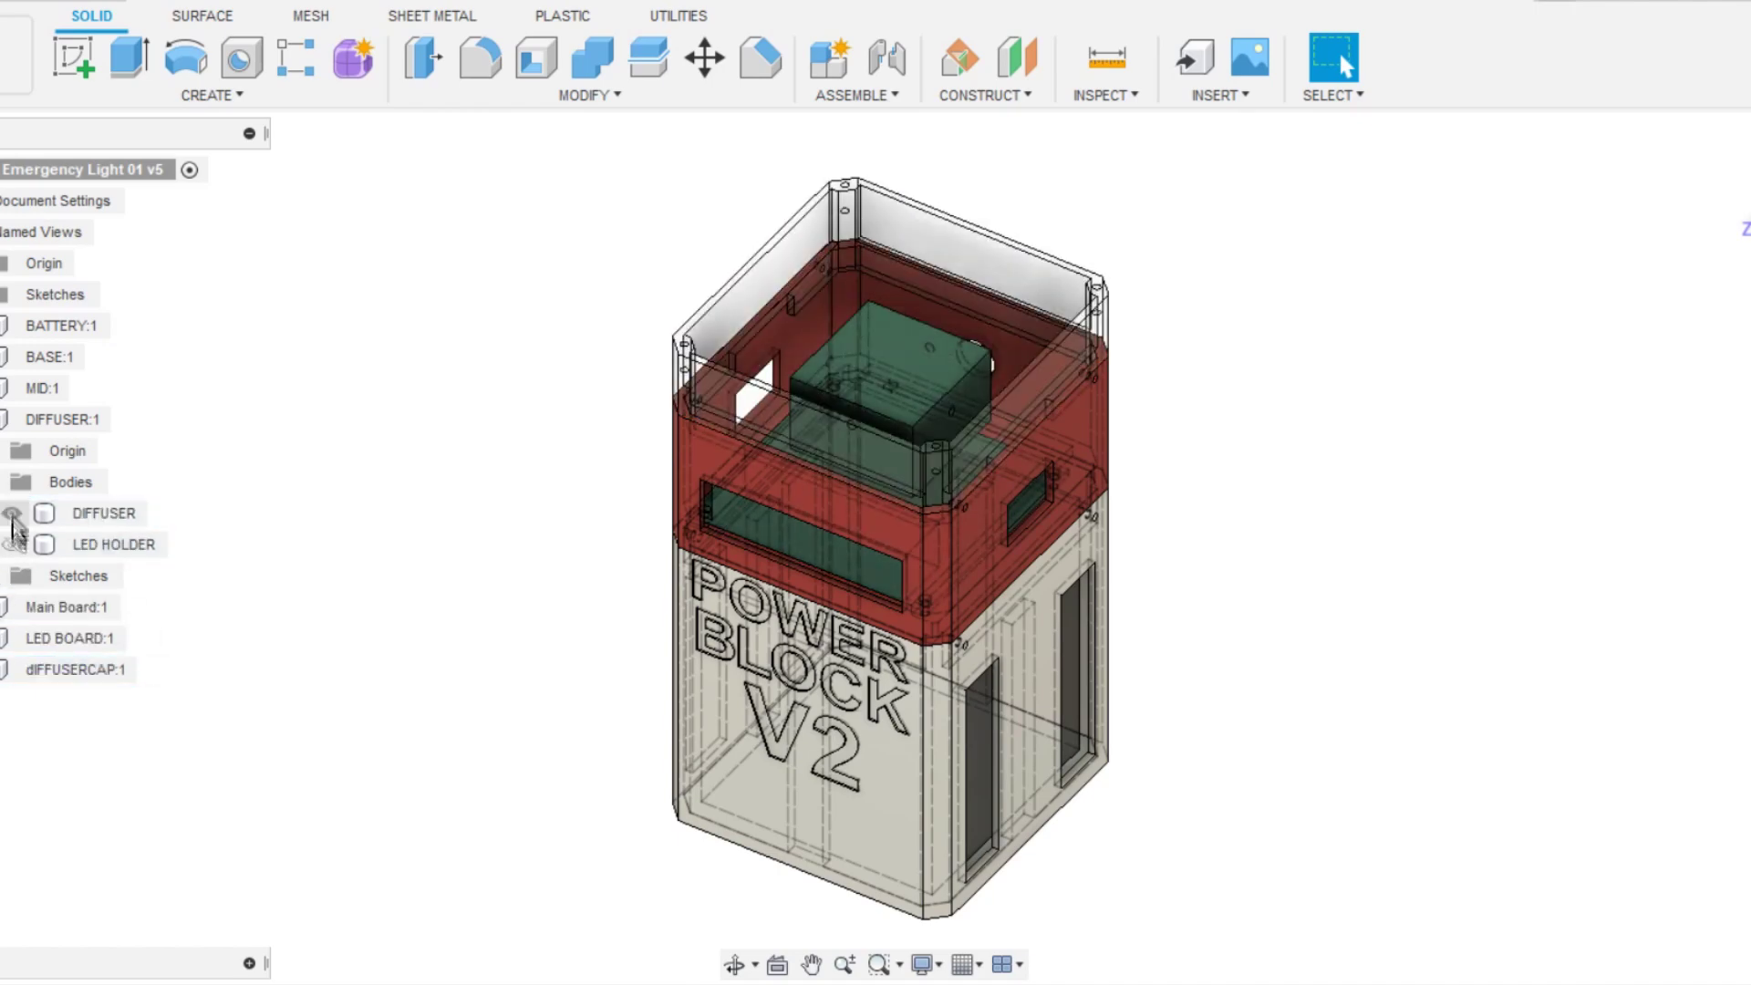
pyautogui.click(12, 545)
pyautogui.click(12, 545)
pyautogui.click(11, 512)
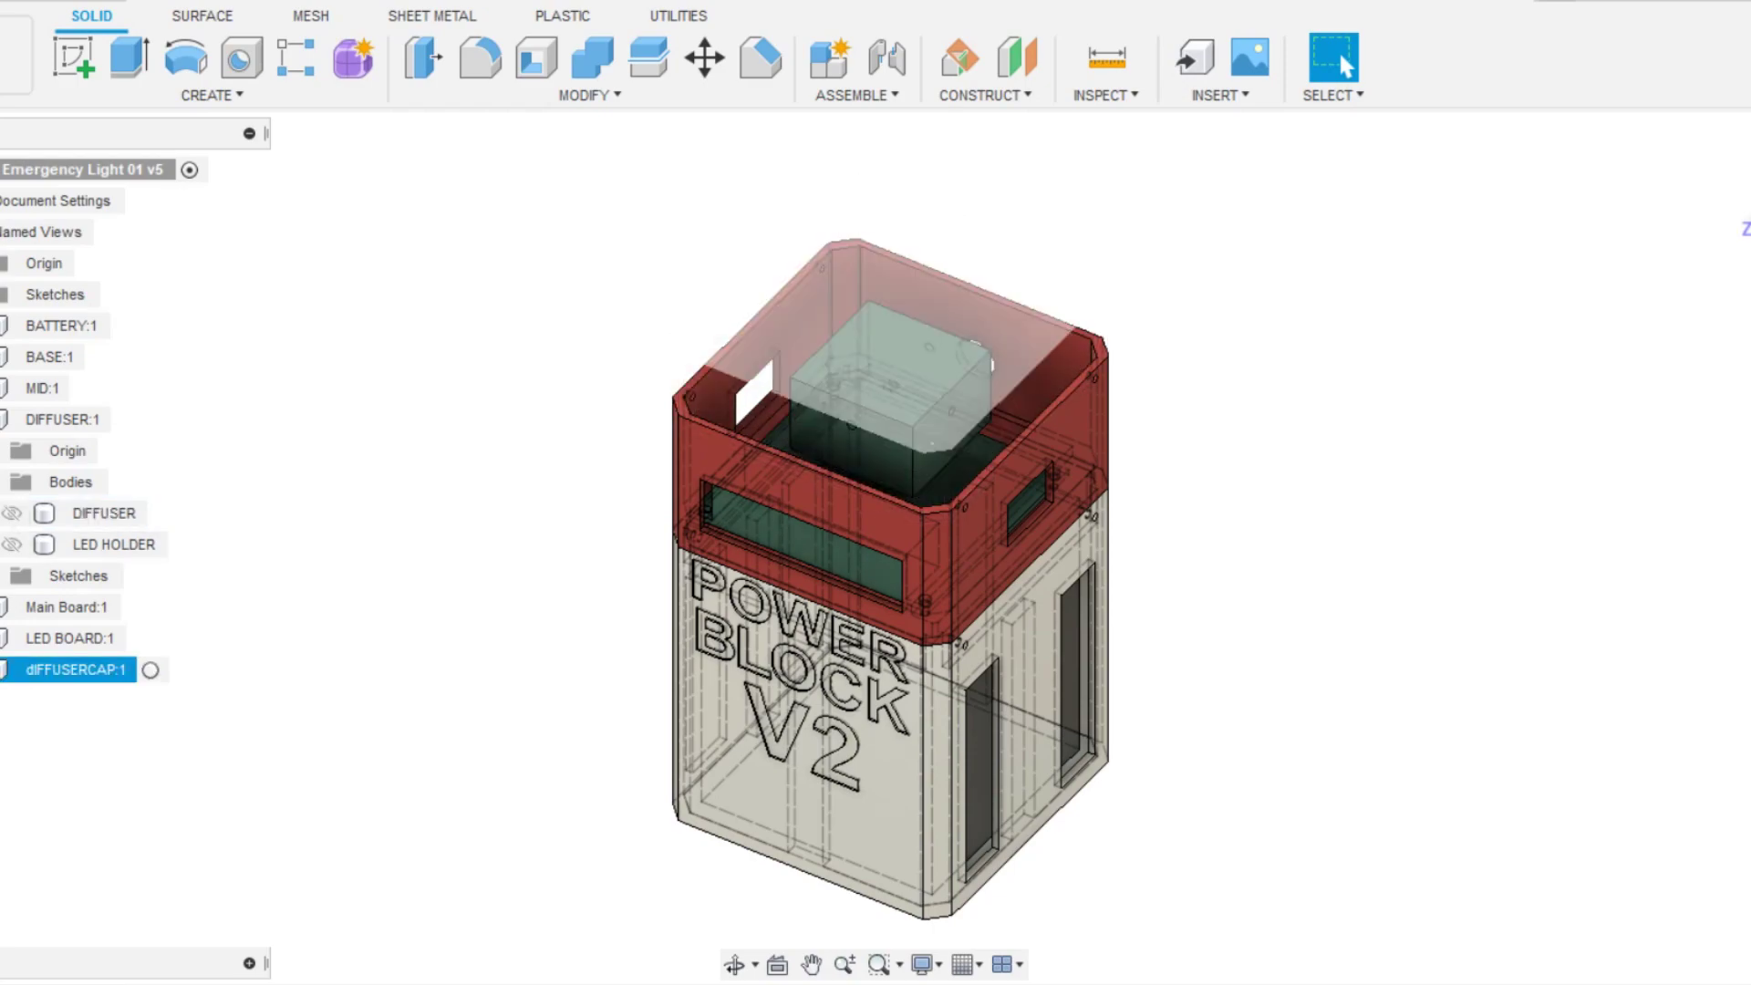
pyautogui.click(11, 513)
pyautogui.click(12, 545)
pyautogui.keyDown('shift'); pyautogui.moveTo(183, 575); pyautogui.dragTo(1255, 481, button='middle'); pyautogui.keyUp('shift')
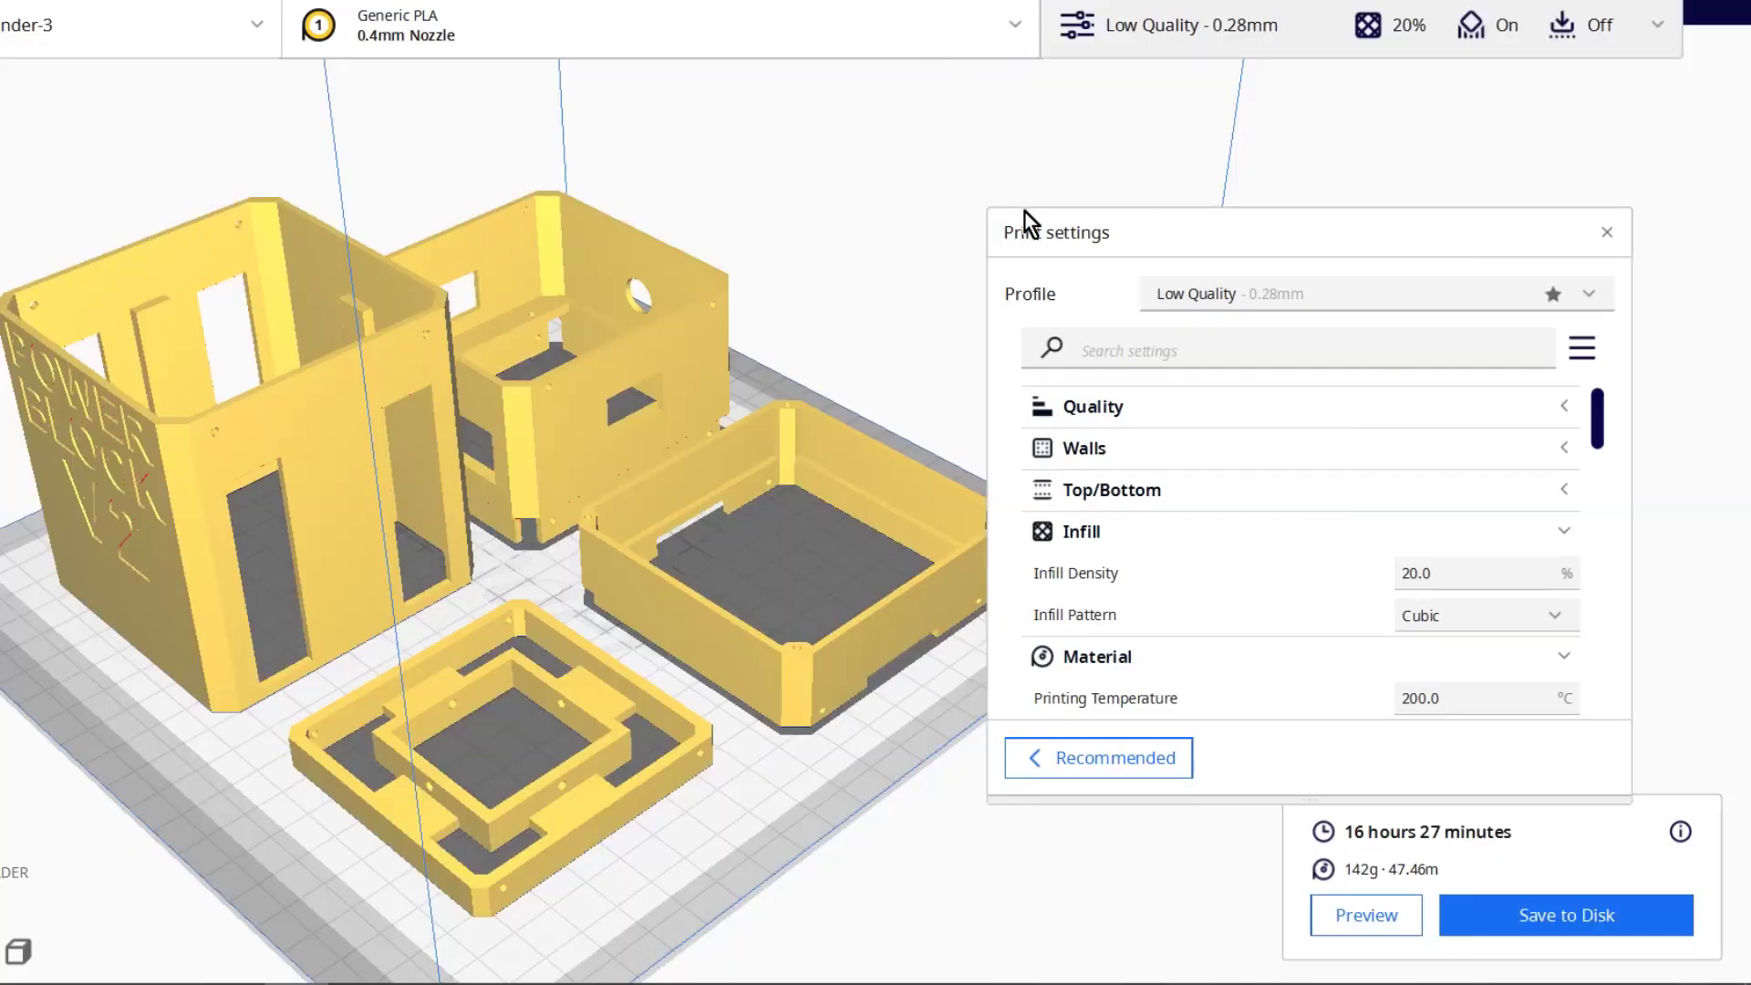
# Switch to the project web page and read the 3D Design section with its print settings
pyautogui.click(930, 4)
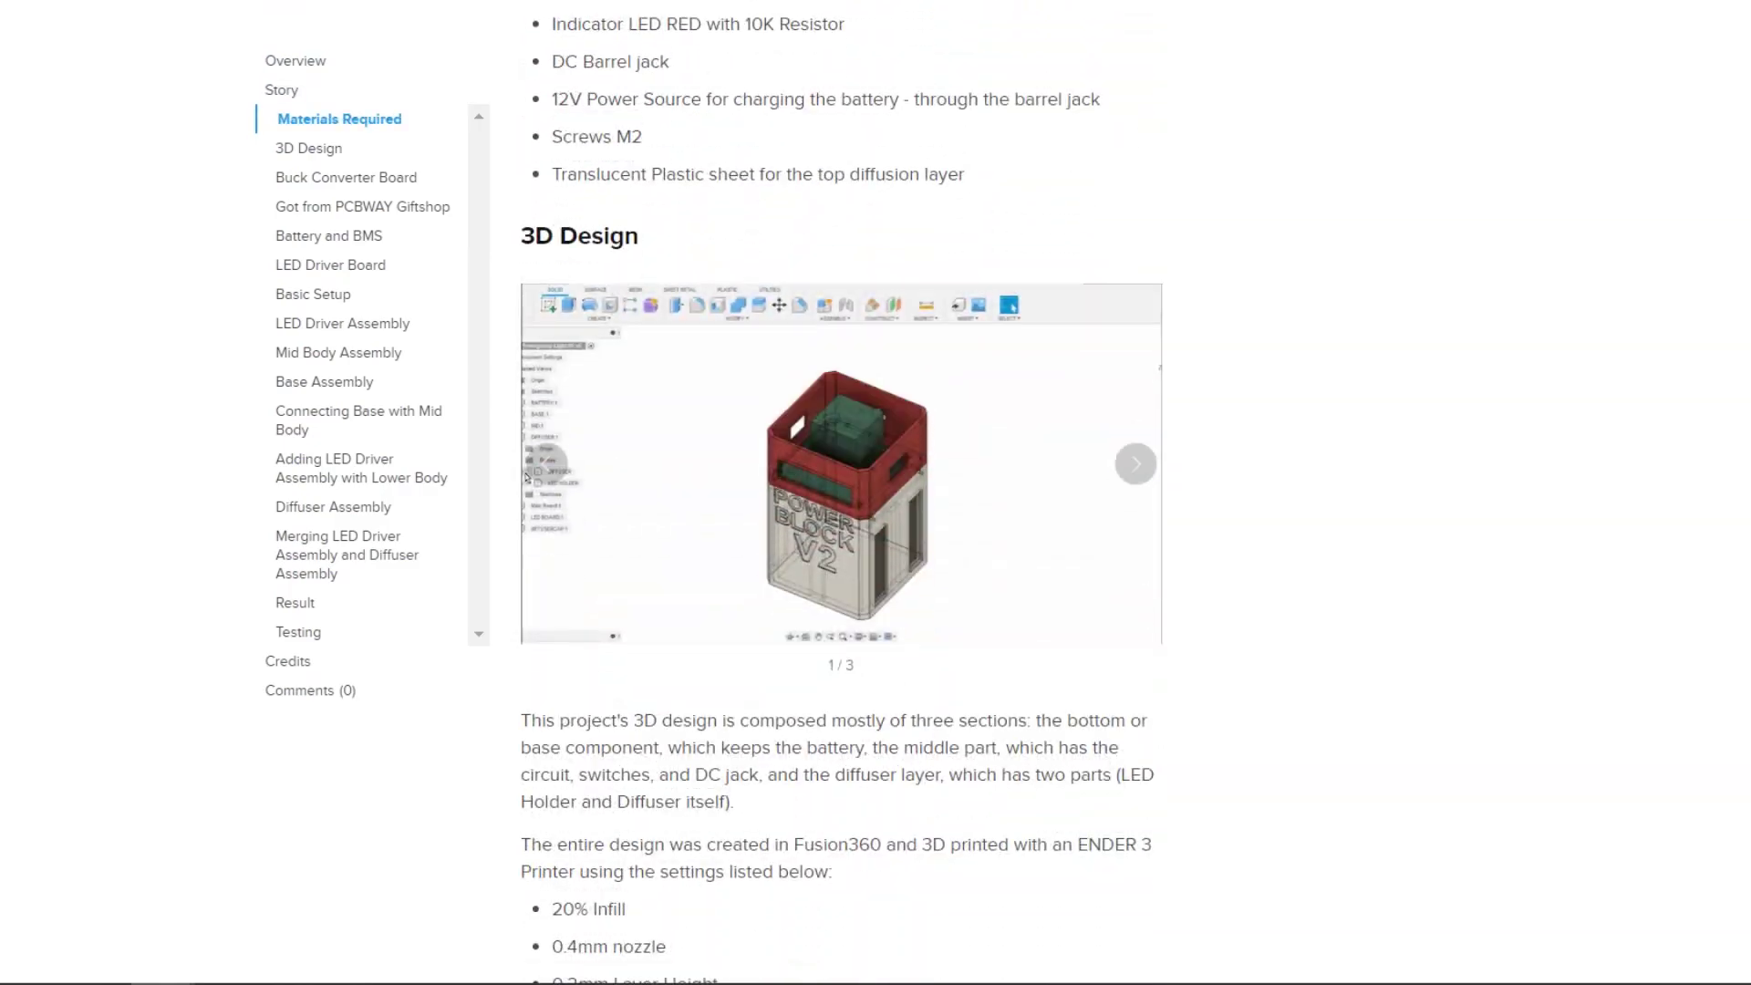
pyautogui.scroll(-15, 841, 493)
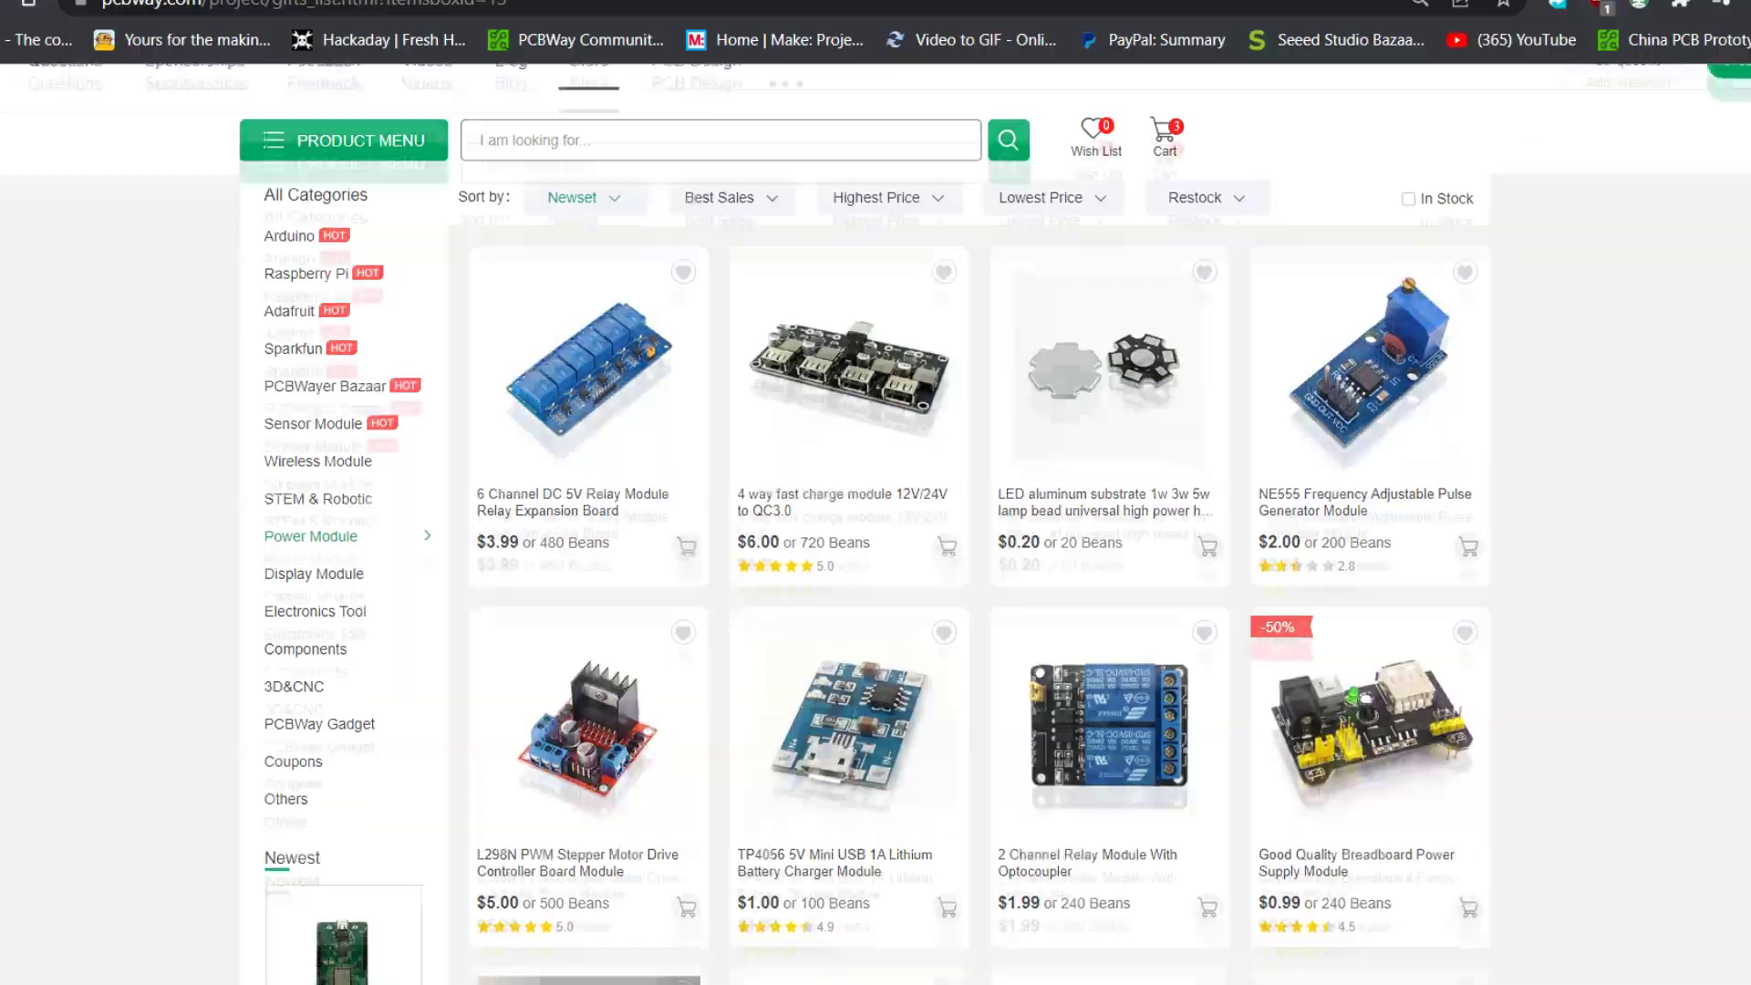
# Browse the PCBWay store's Power Module products and open the 6USB Output DC Step-Down Module (12V24v36V to 5V/8A)
pyautogui.scroll(-9, 876, 523)
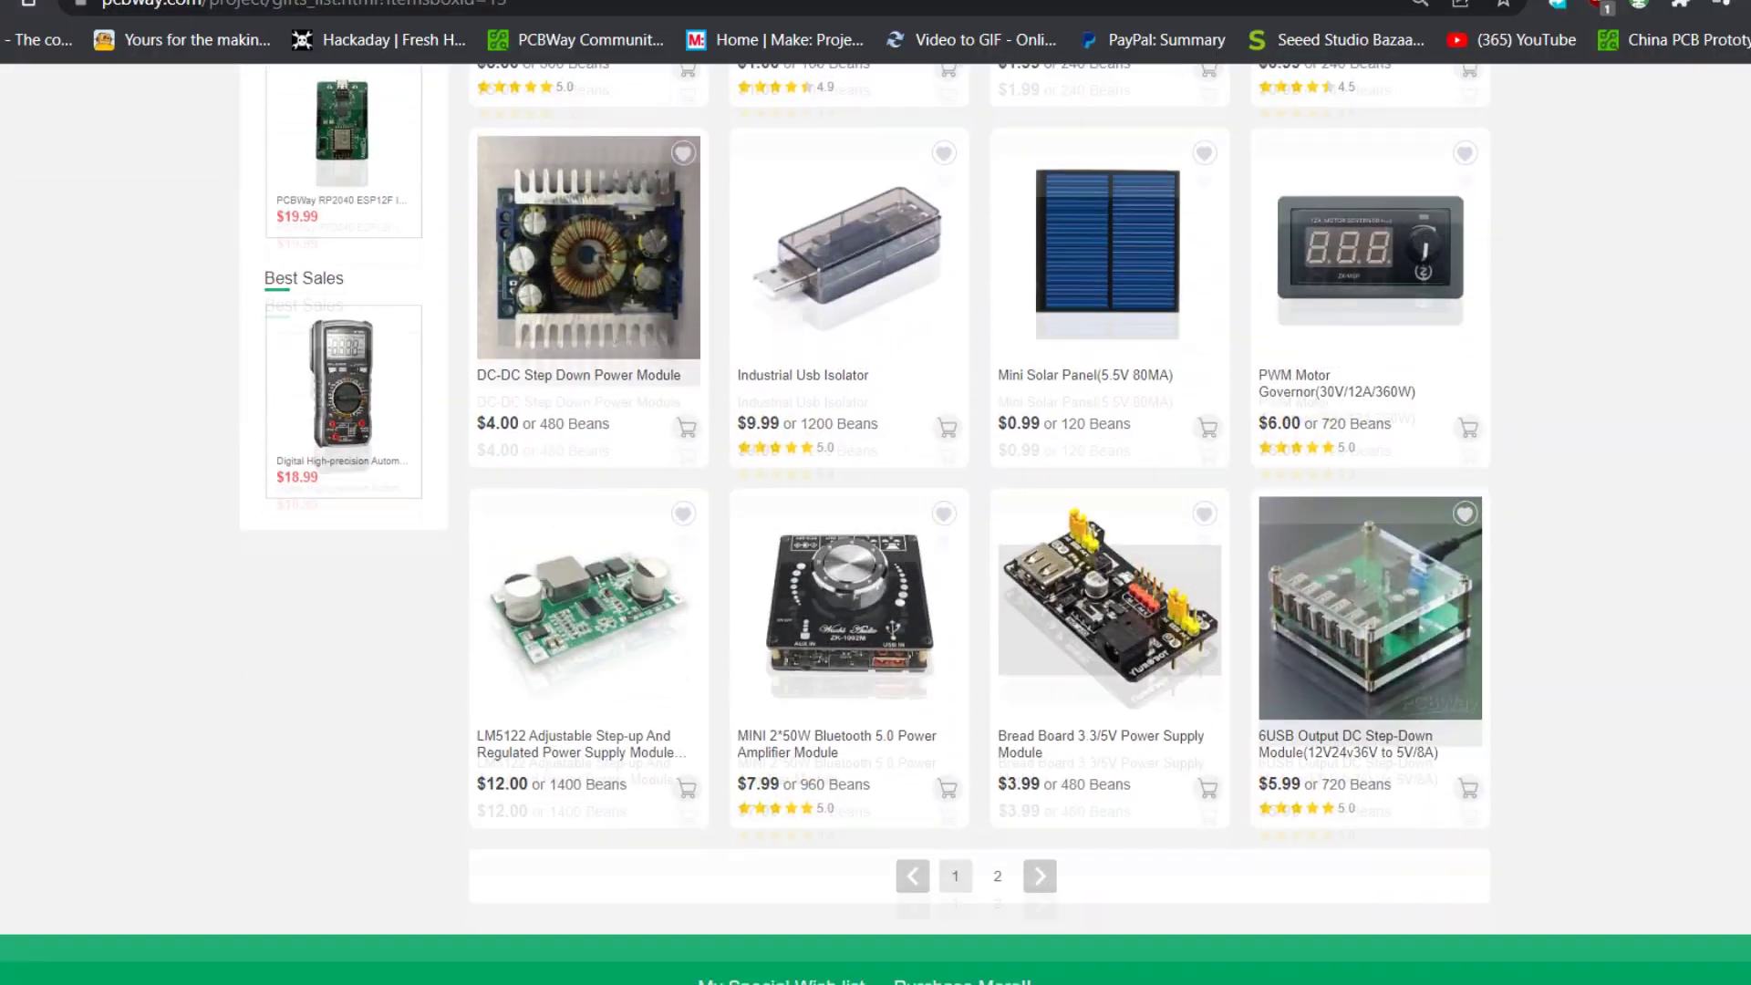
pyautogui.scroll(-2, 1369, 548)
pyautogui.click(1368, 392)
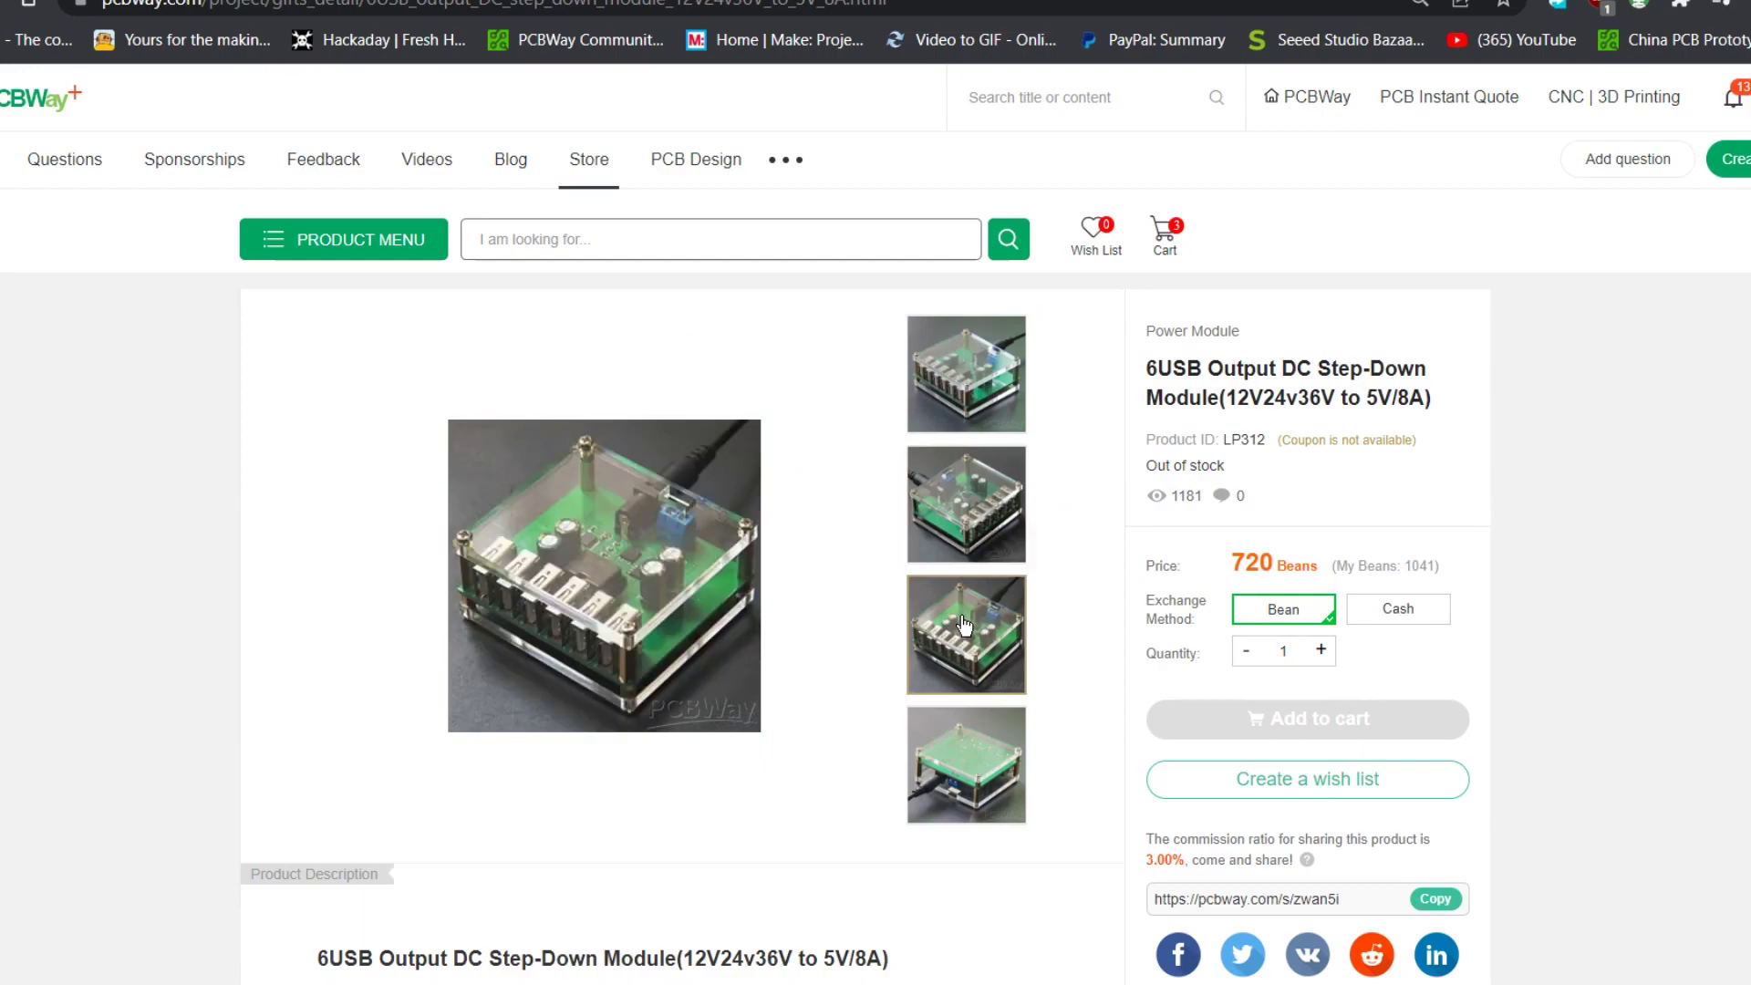
# View the last product photo of the 6USB step-down module and read its product parameters
pyautogui.click(962, 774)
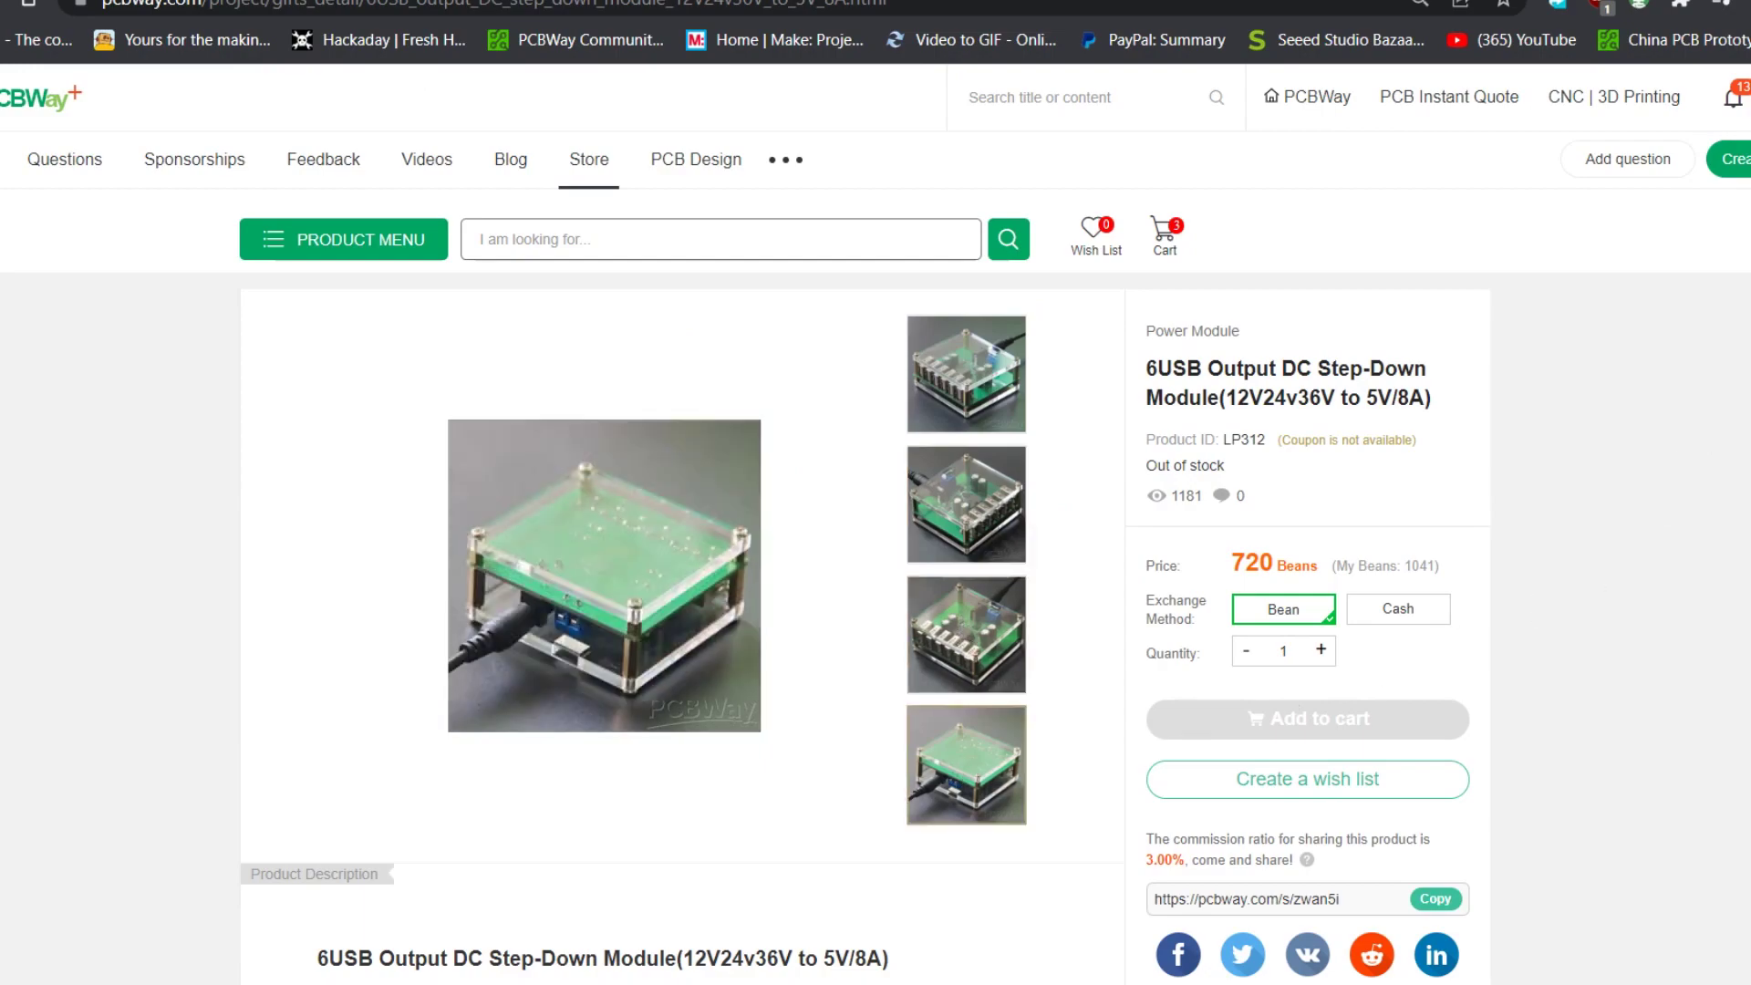
pyautogui.scroll(-5, 857, 566)
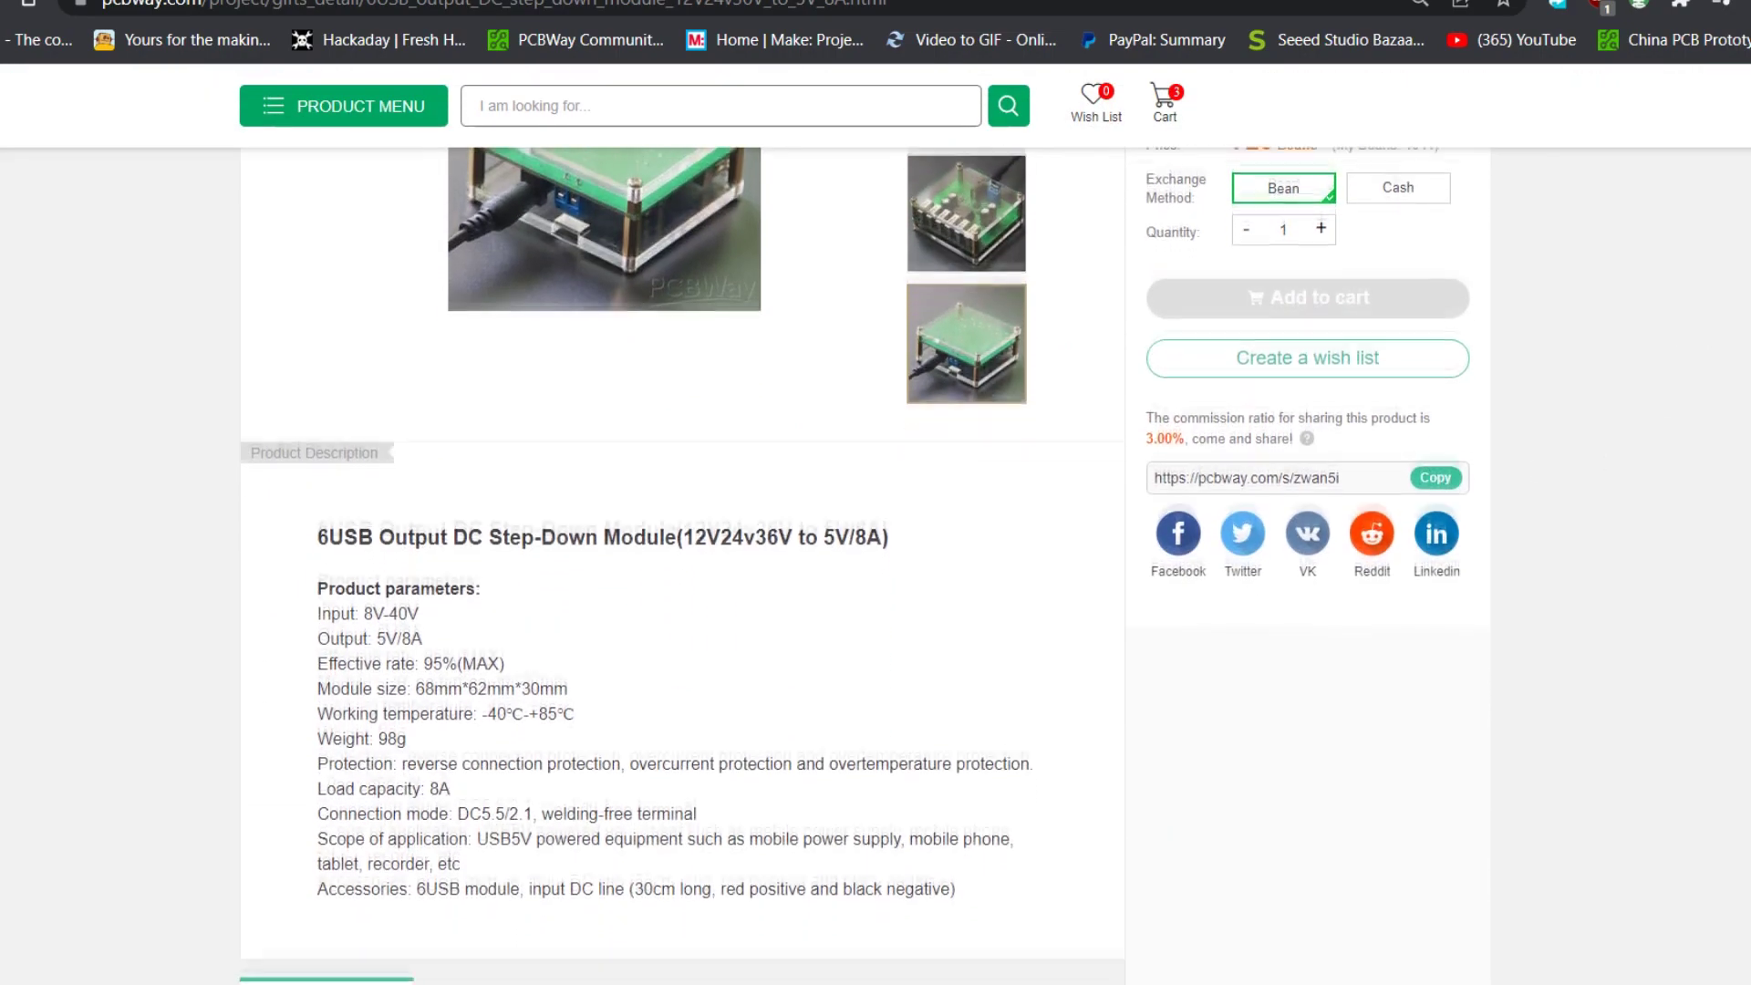
pyautogui.scroll(-2, 856, 566)
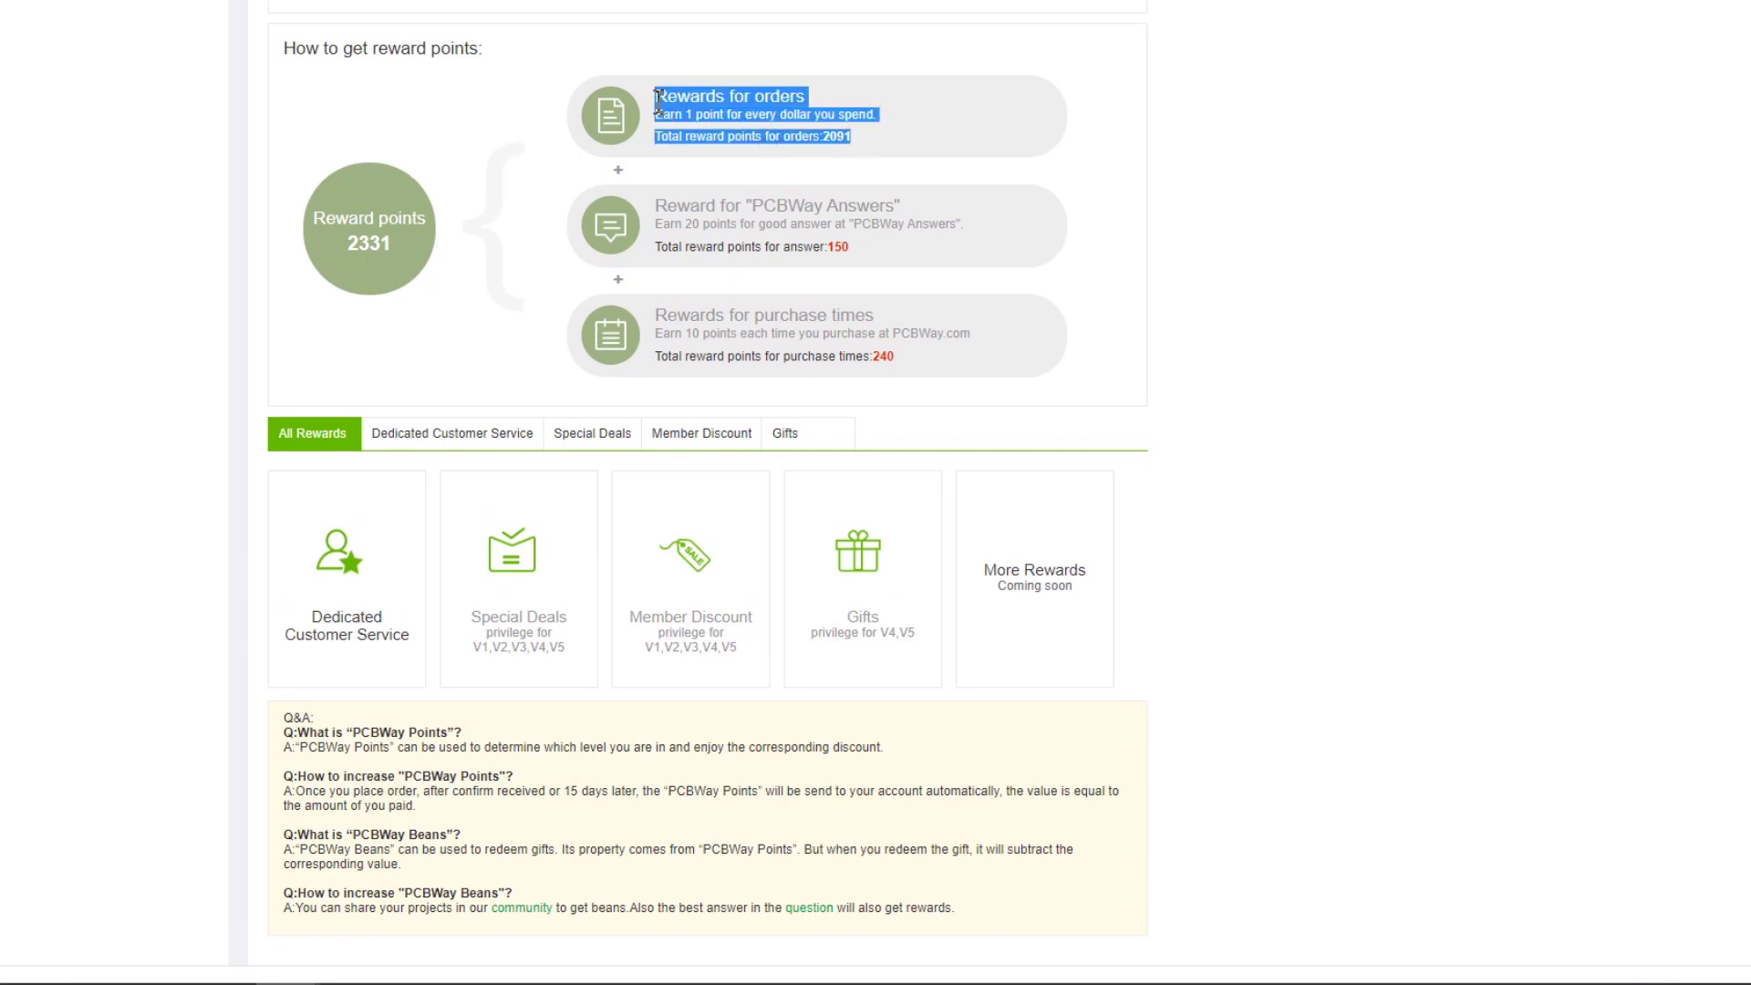
# Review the PCBWay reward point rules for answers, browse the shared community projects and look at the CNC and 3D printing services
pyautogui.moveTo(906, 255); pyautogui.dragTo(658, 205)
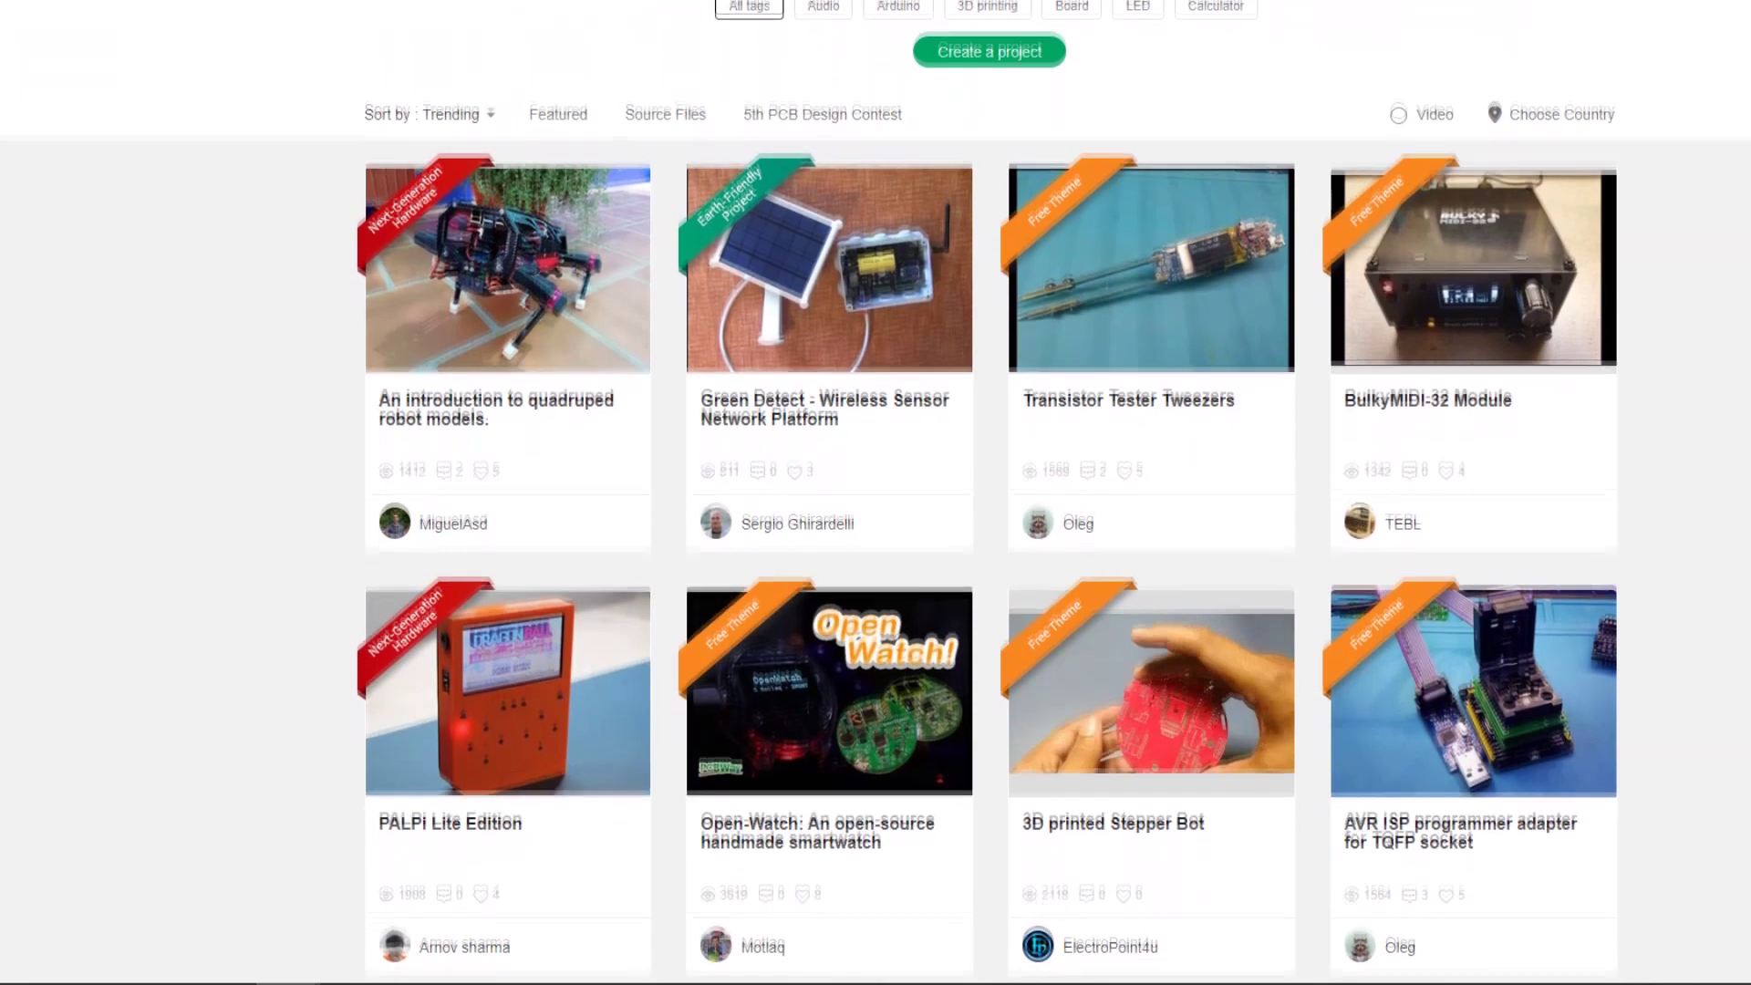
pyautogui.scroll(-4, 876, 492)
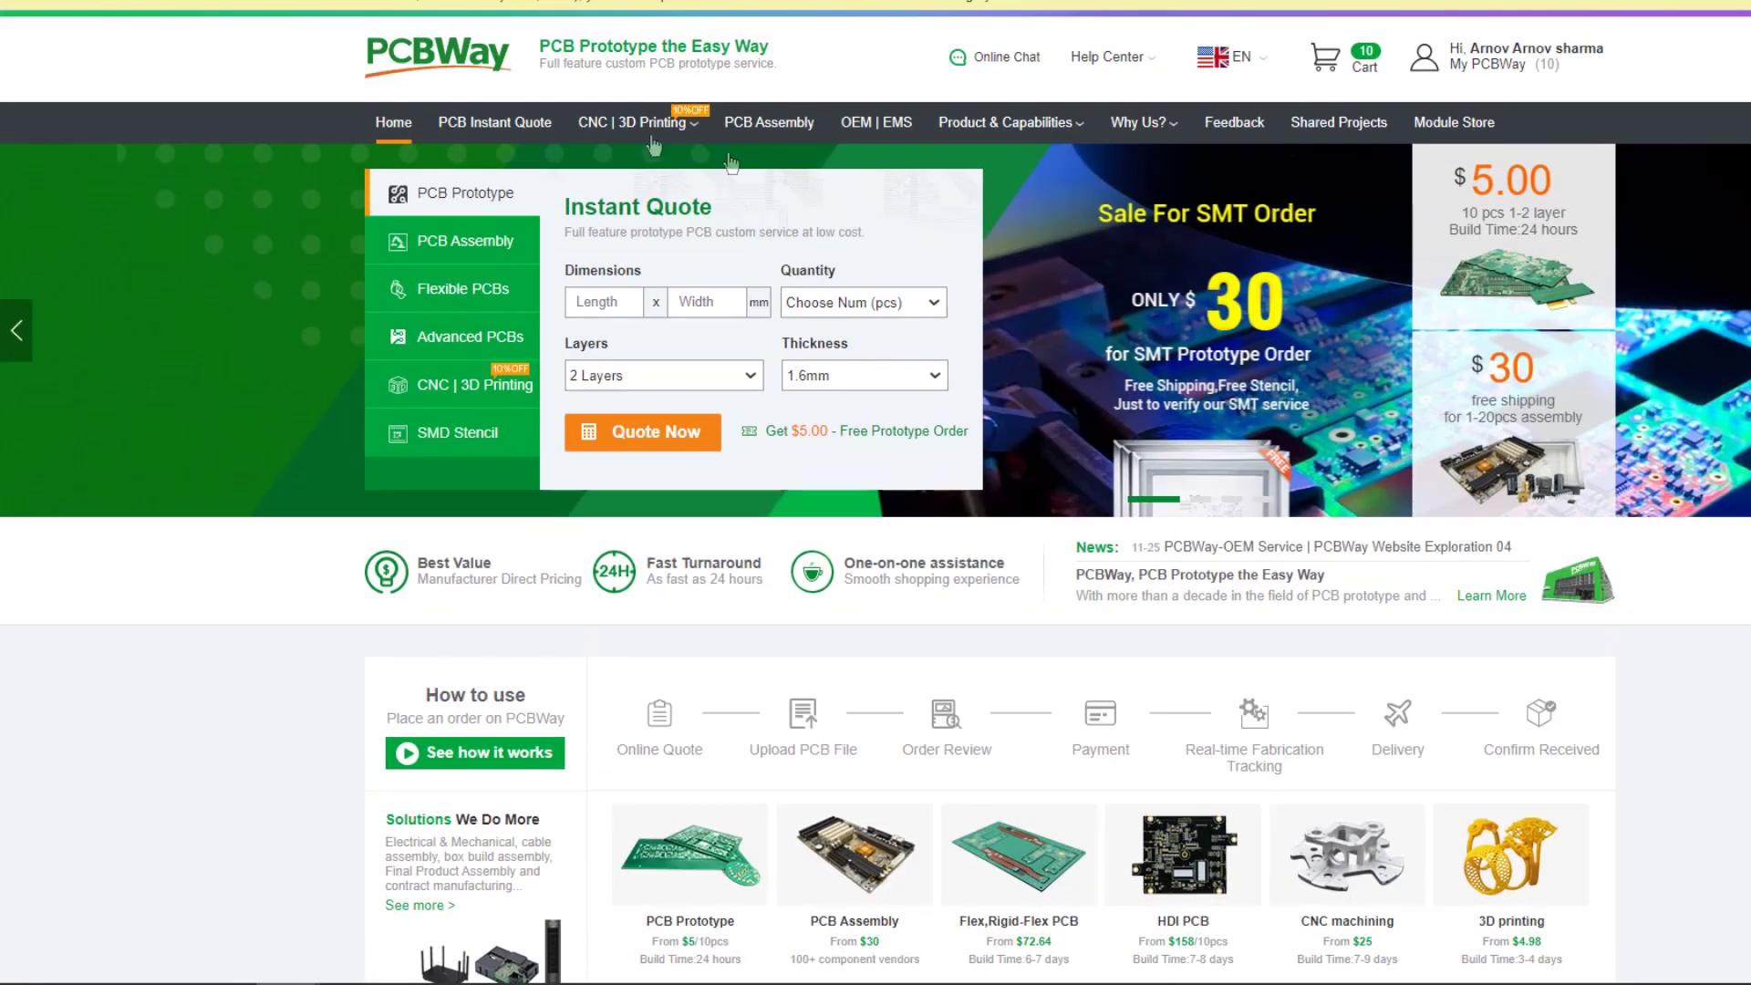
pyautogui.moveTo(602, 125)
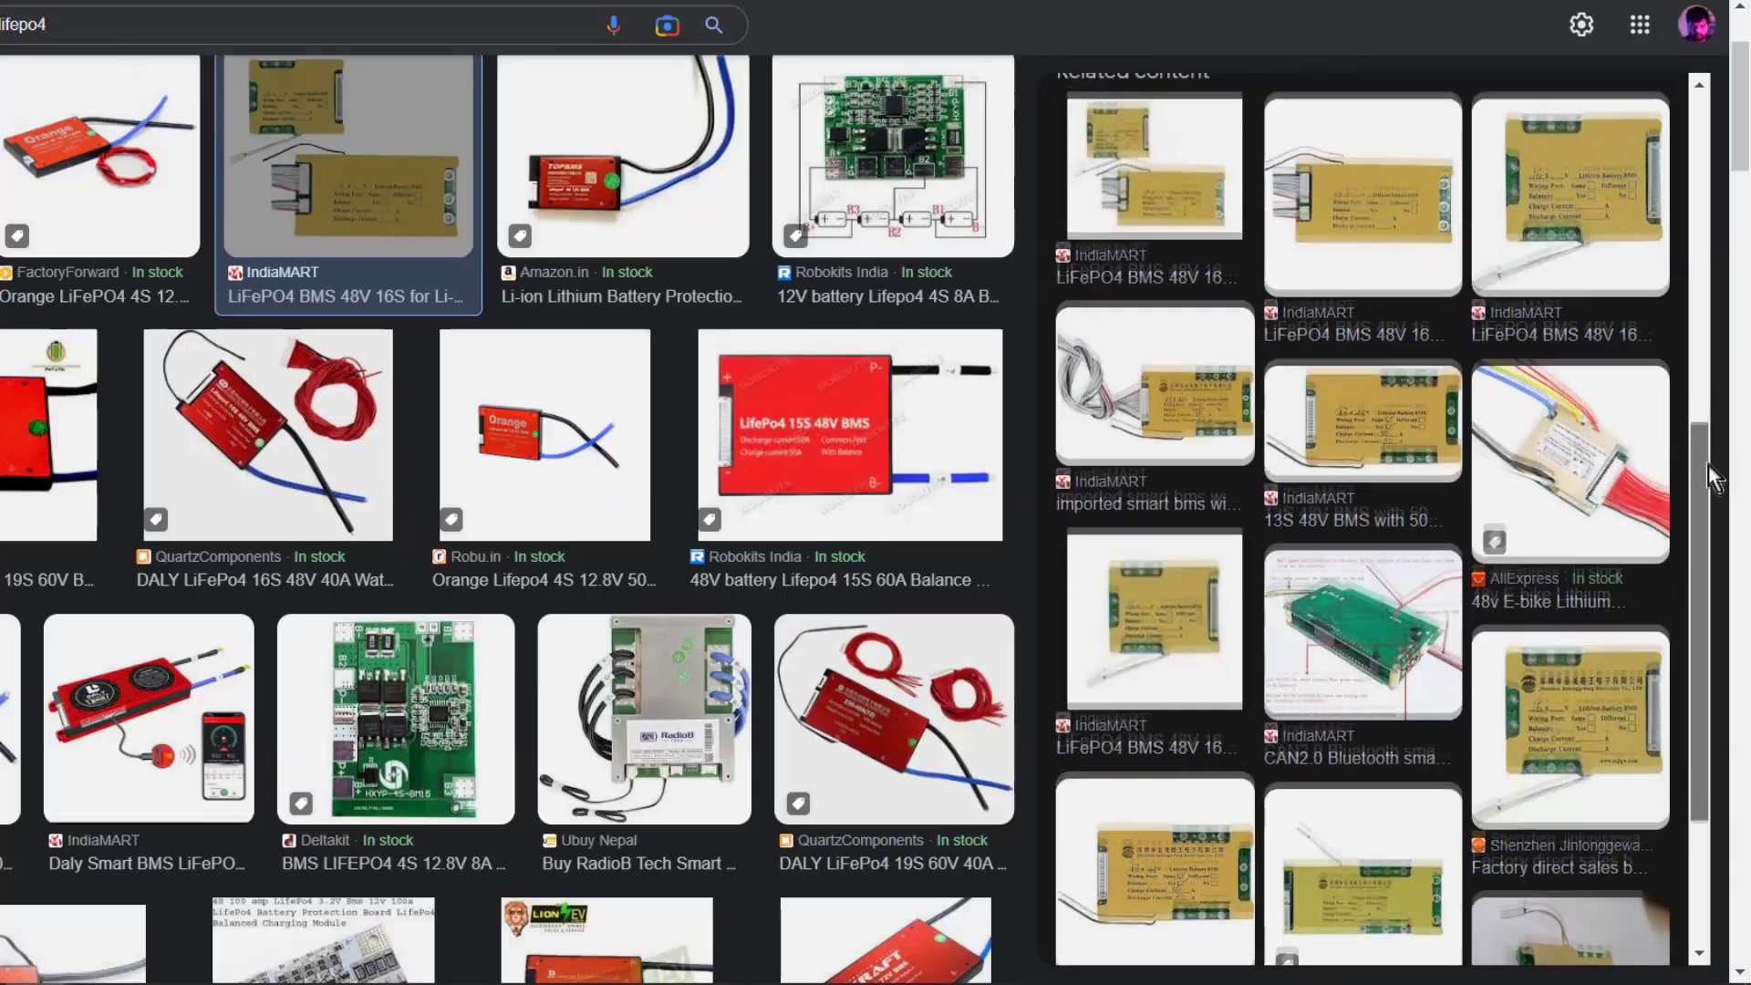
# Preview the Robokits India LiFePO4 4S 8A BMS image and browse the other BMS image results
pyautogui.click(836, 170)
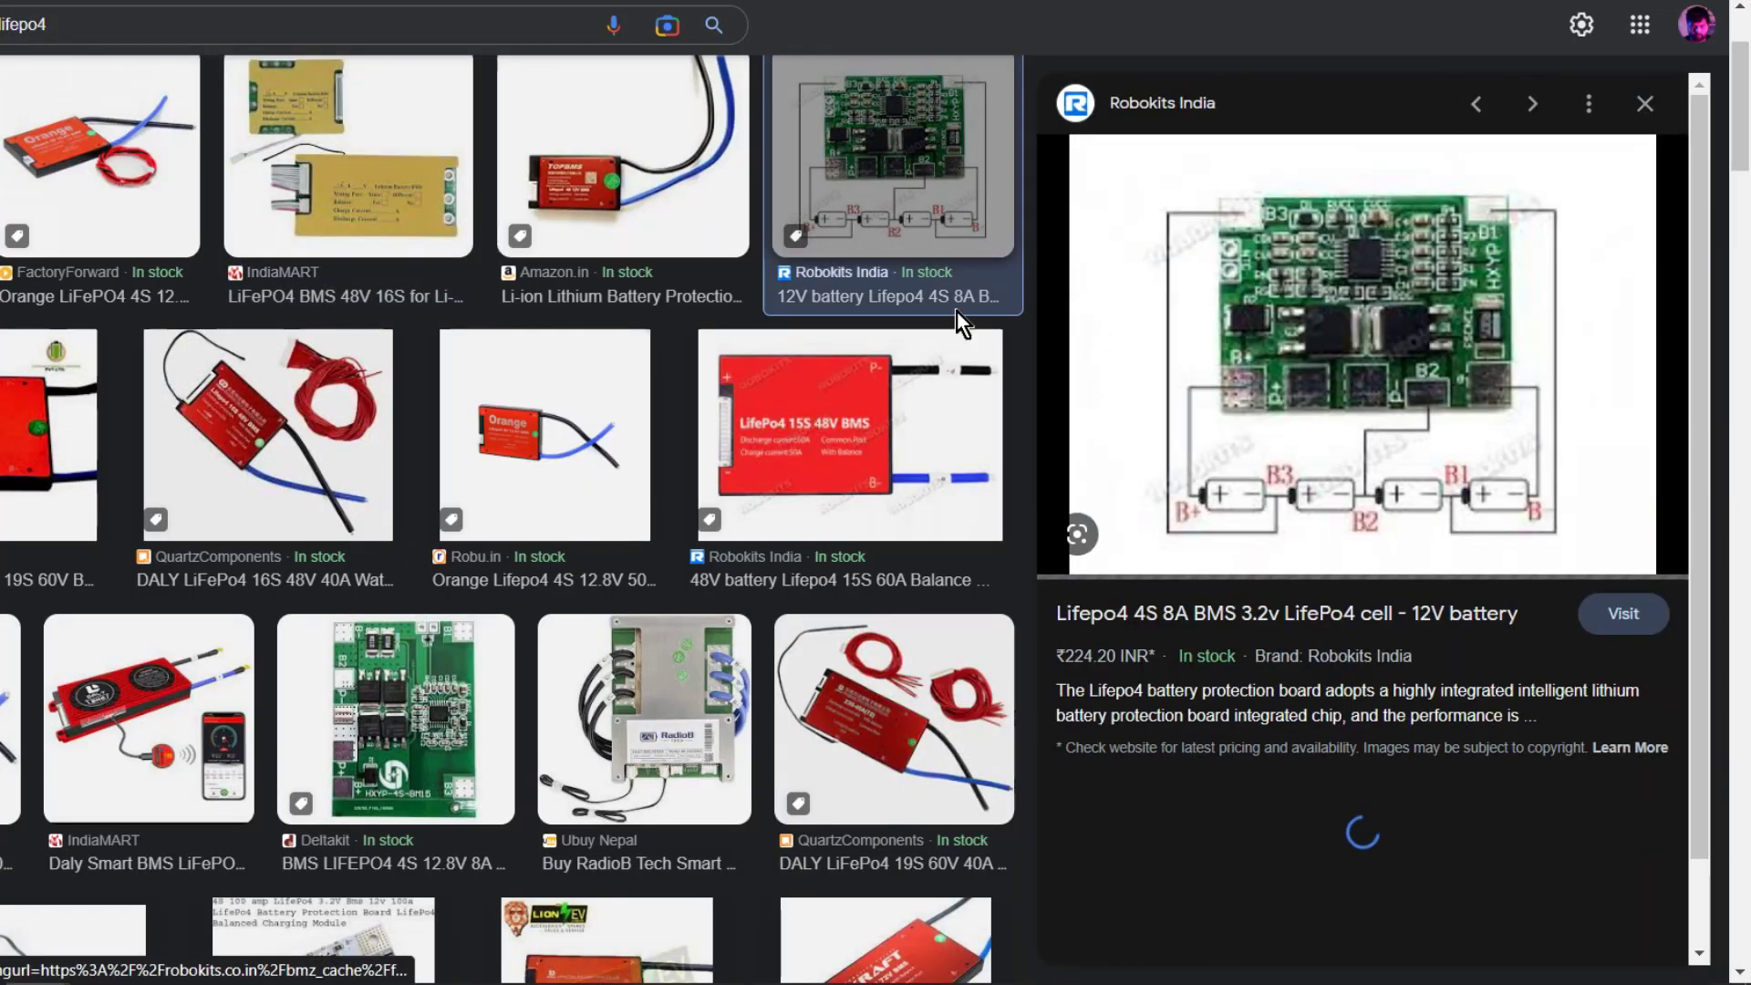
pyautogui.scroll(2, 548, 301)
pyautogui.scroll(-10, 268, 343)
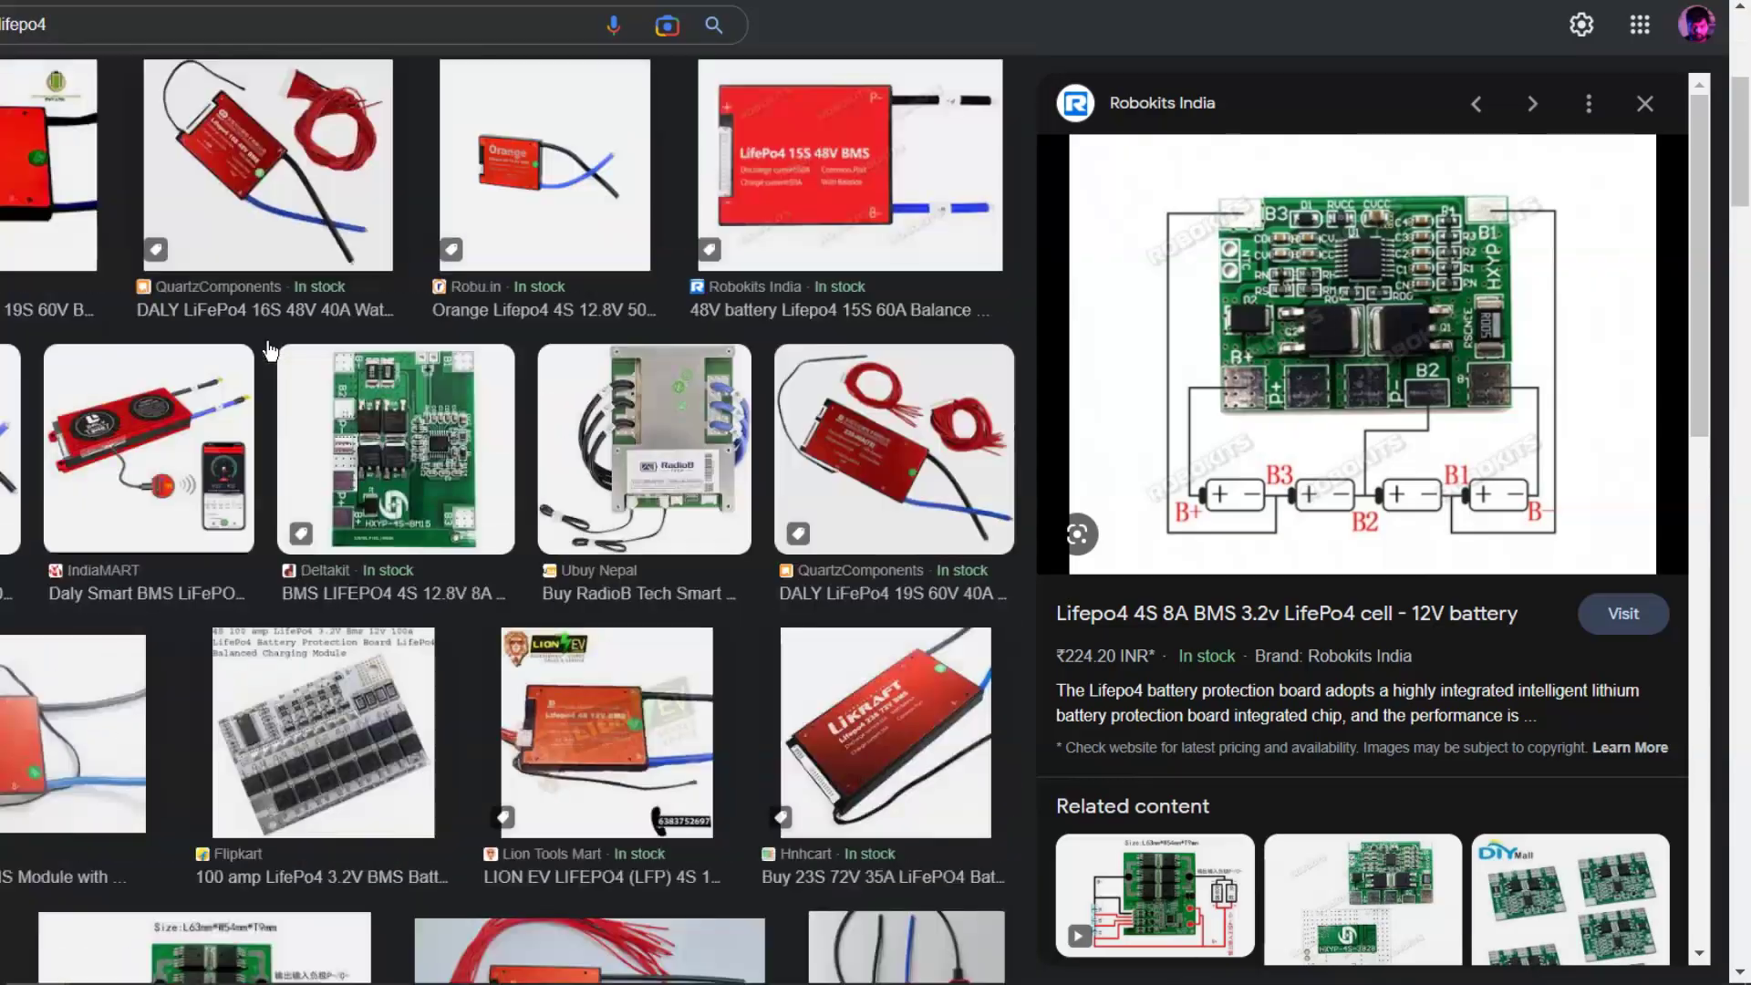
pyautogui.scroll(-5, 266, 357)
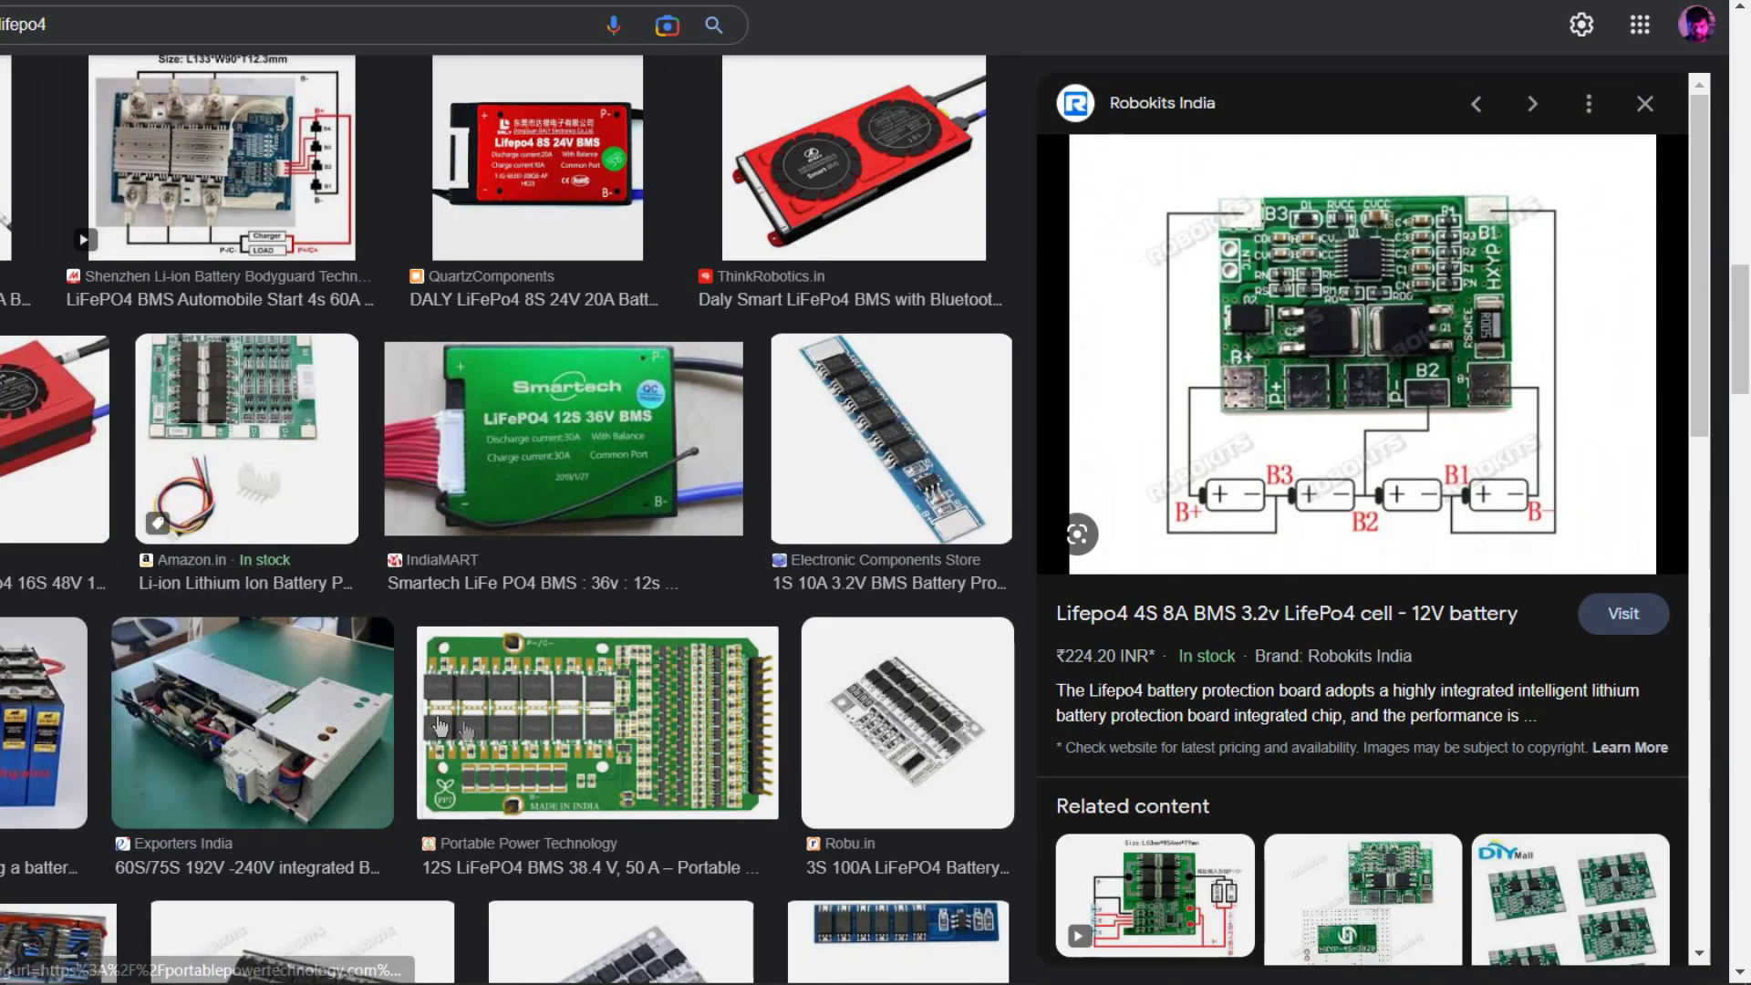
# Preview the Portable Power Technology 12S LiFePO4 BMS image and examine further BMS boards among the image results
pyautogui.click(467, 728)
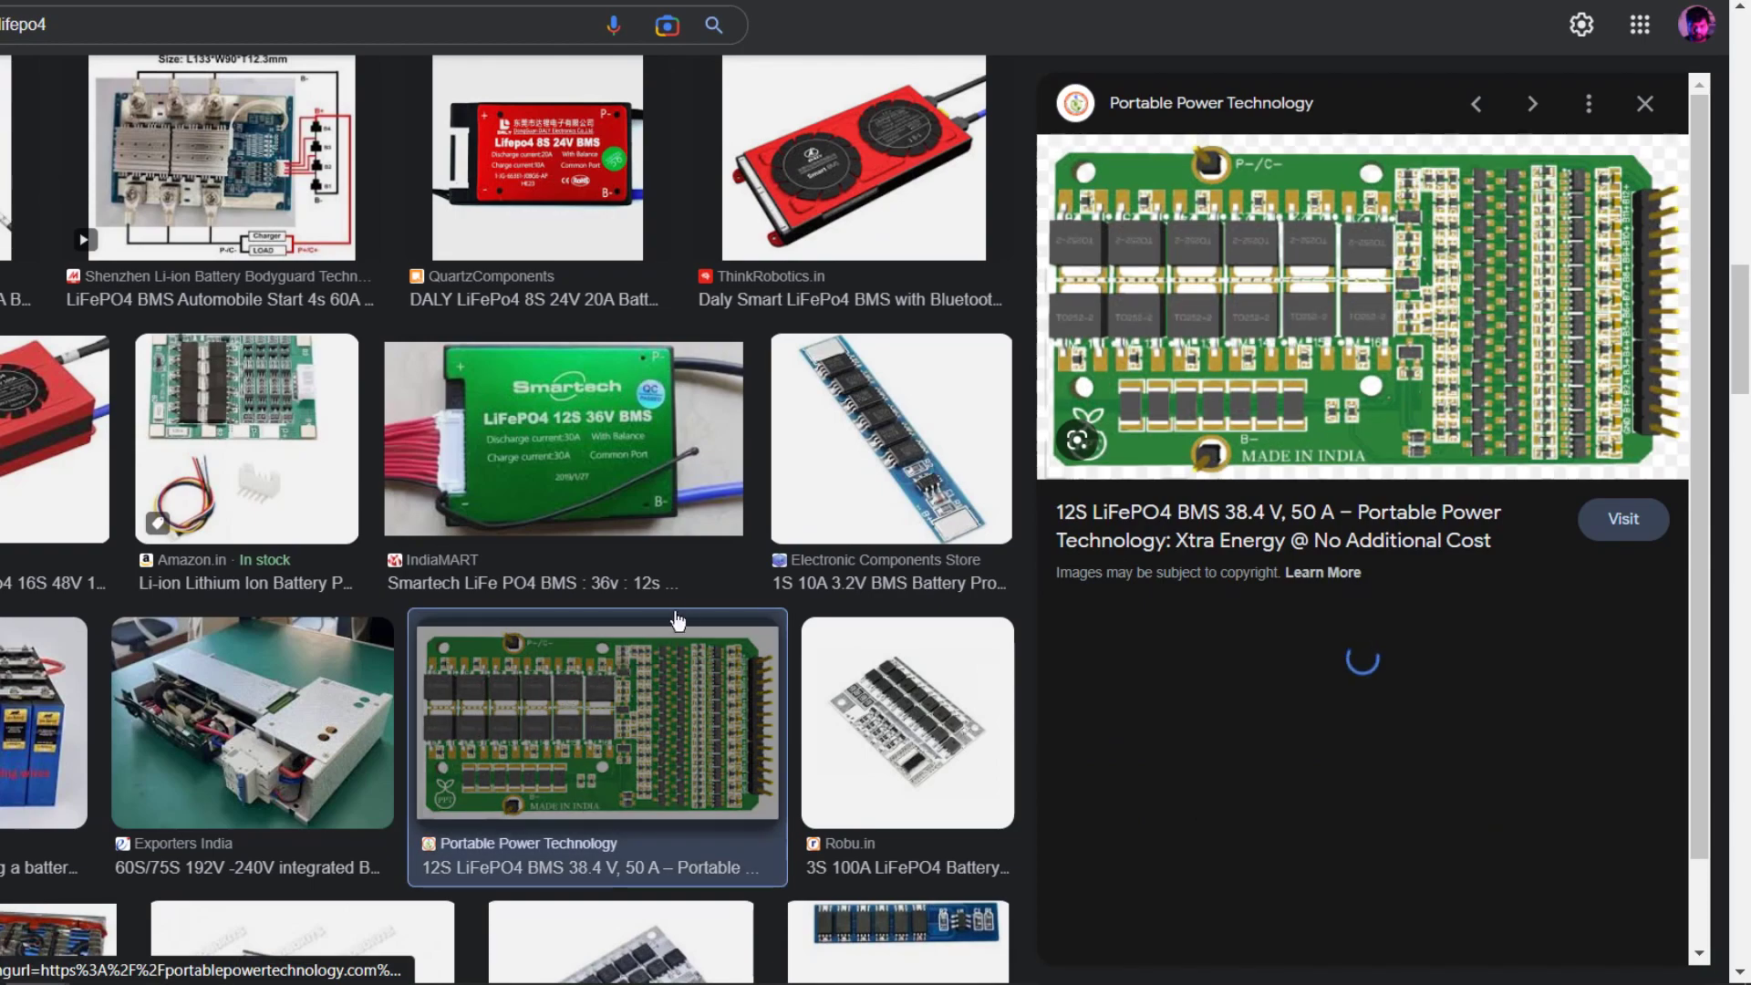
pyautogui.scroll(-10, 681, 607)
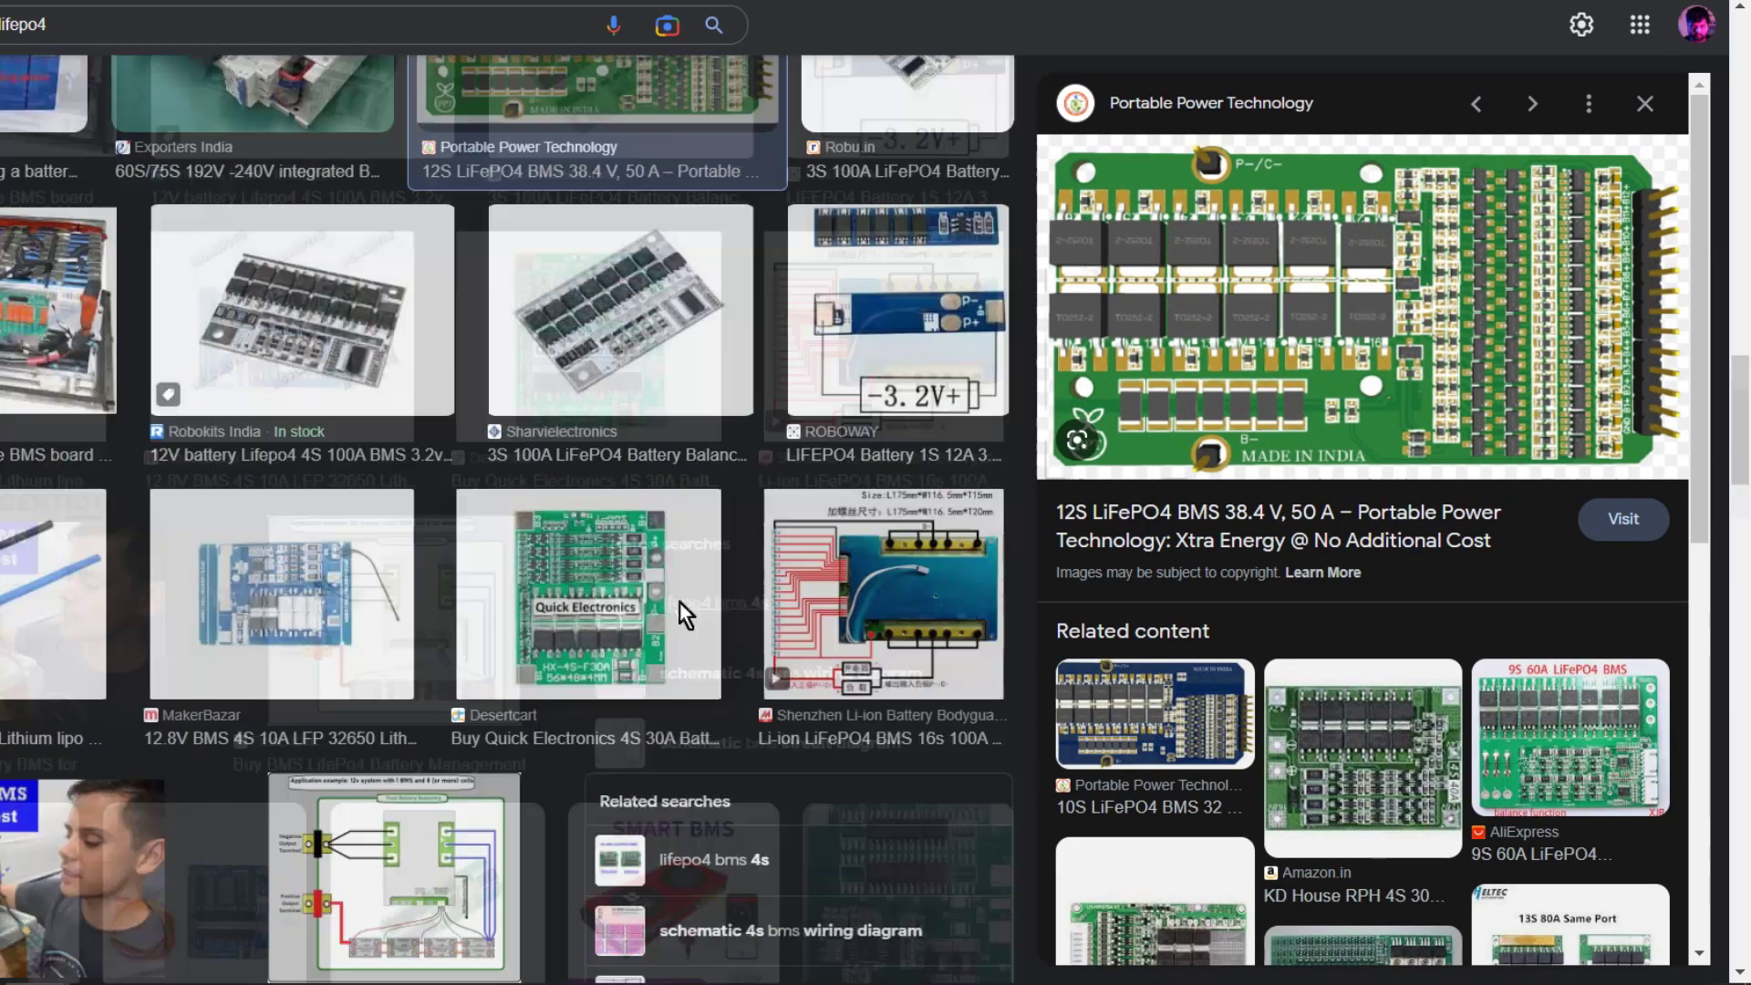
pyautogui.scroll(-4, 681, 610)
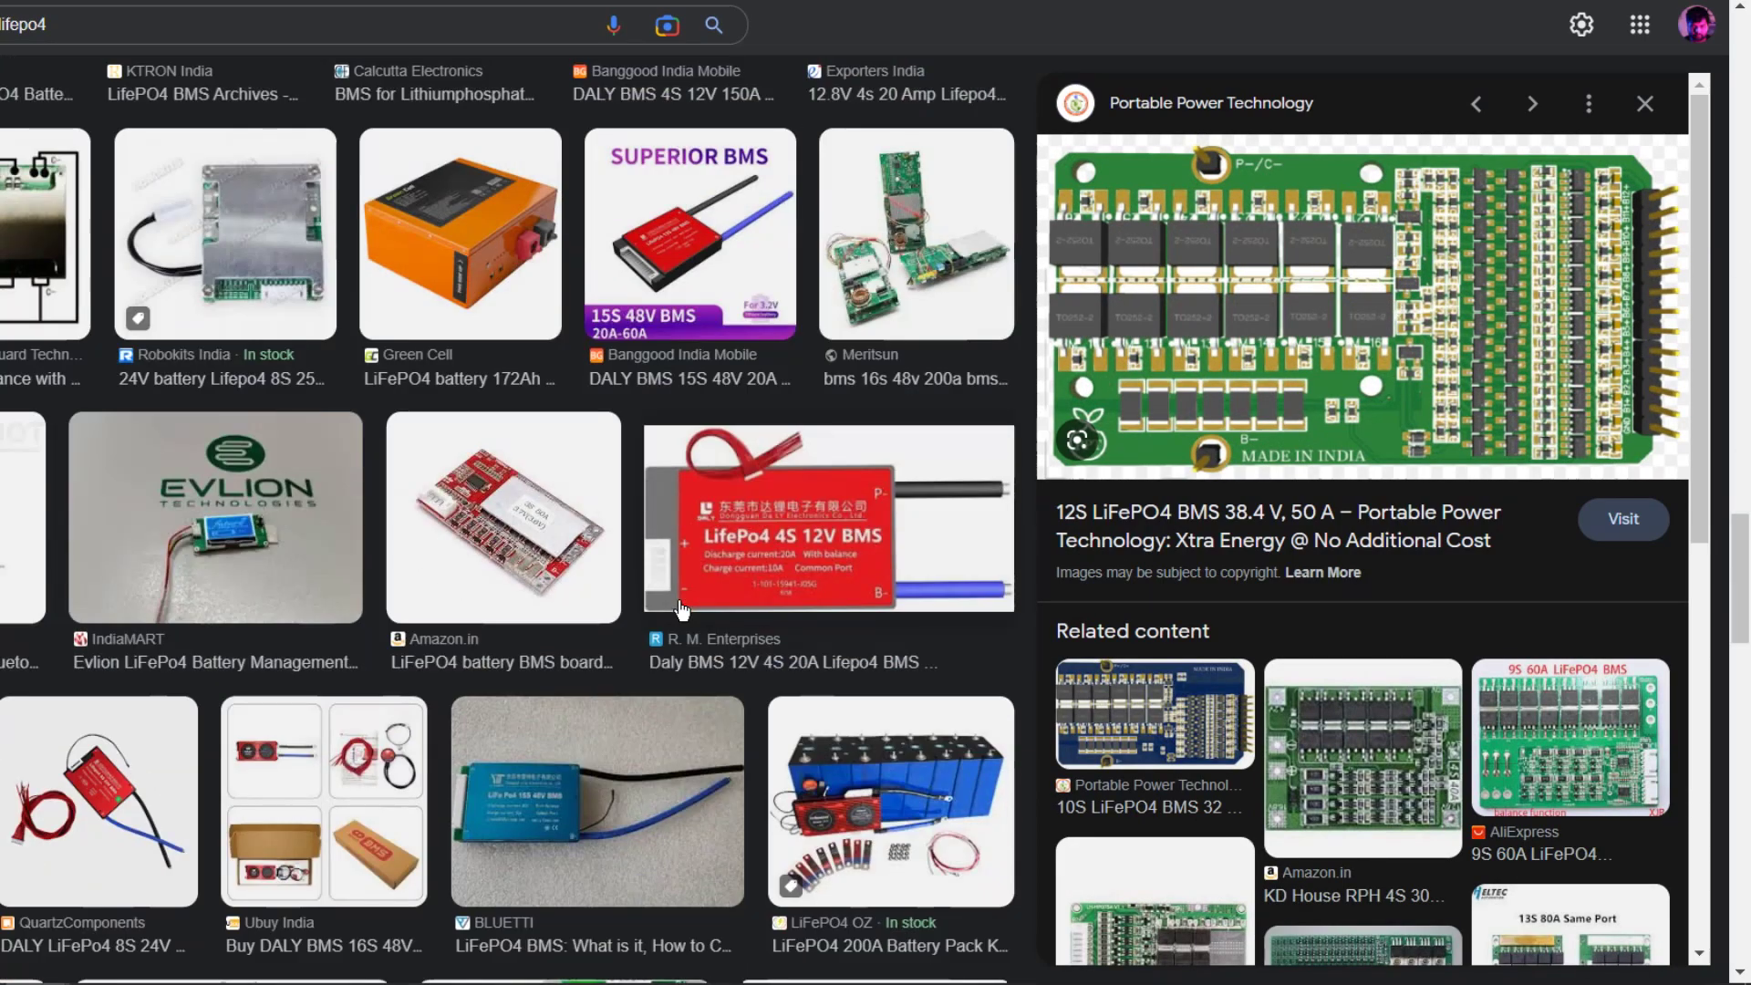
pyautogui.scroll(-10, 683, 609)
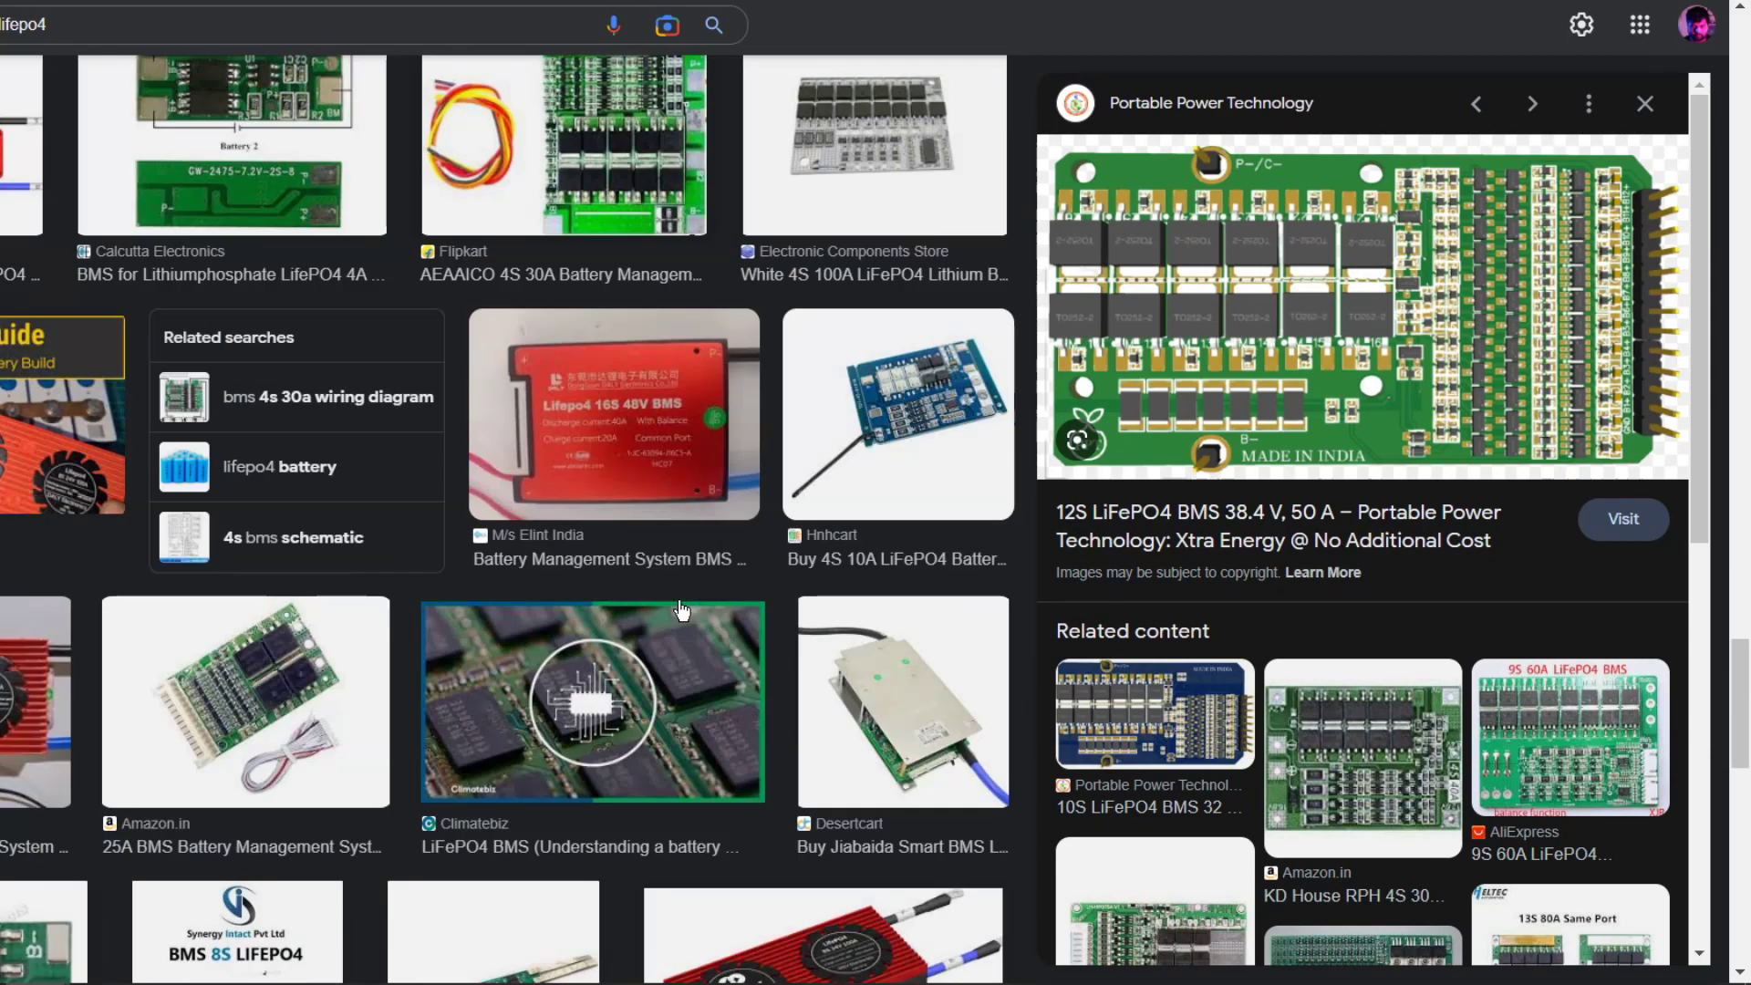
pyautogui.click(827, 183)
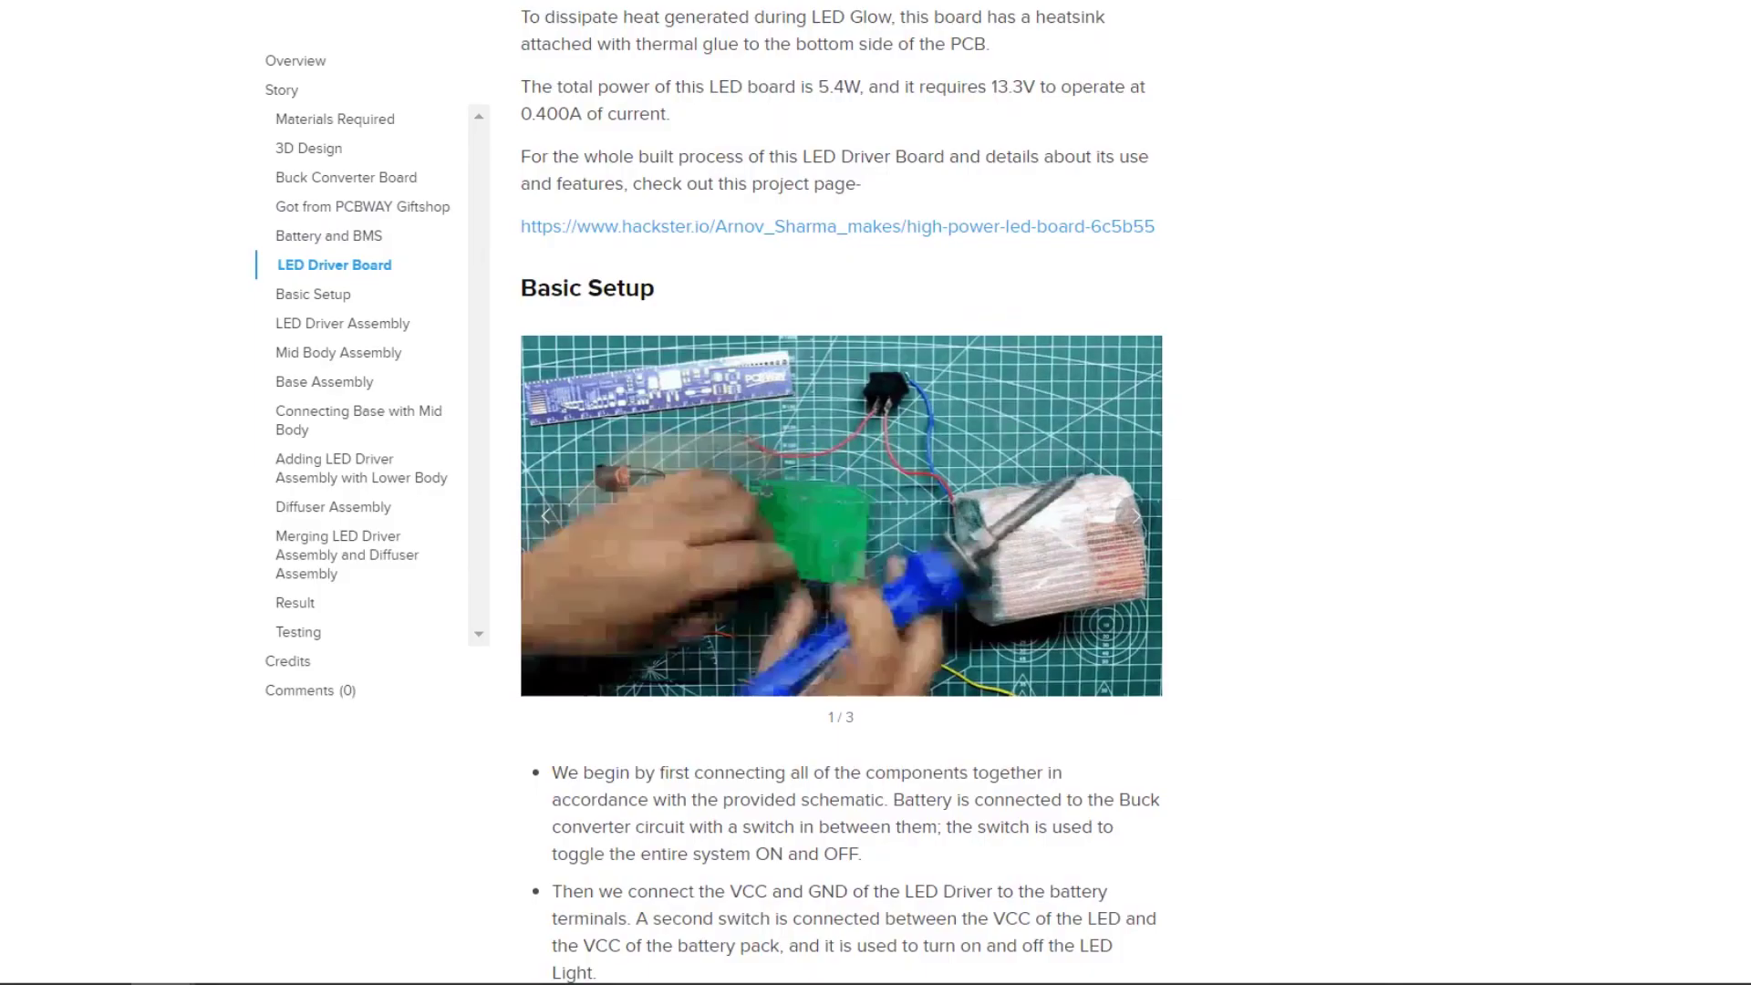
# Read the Basic Setup and LED Driver Assembly sections of the project web page
pyautogui.scroll(-5, 841, 493)
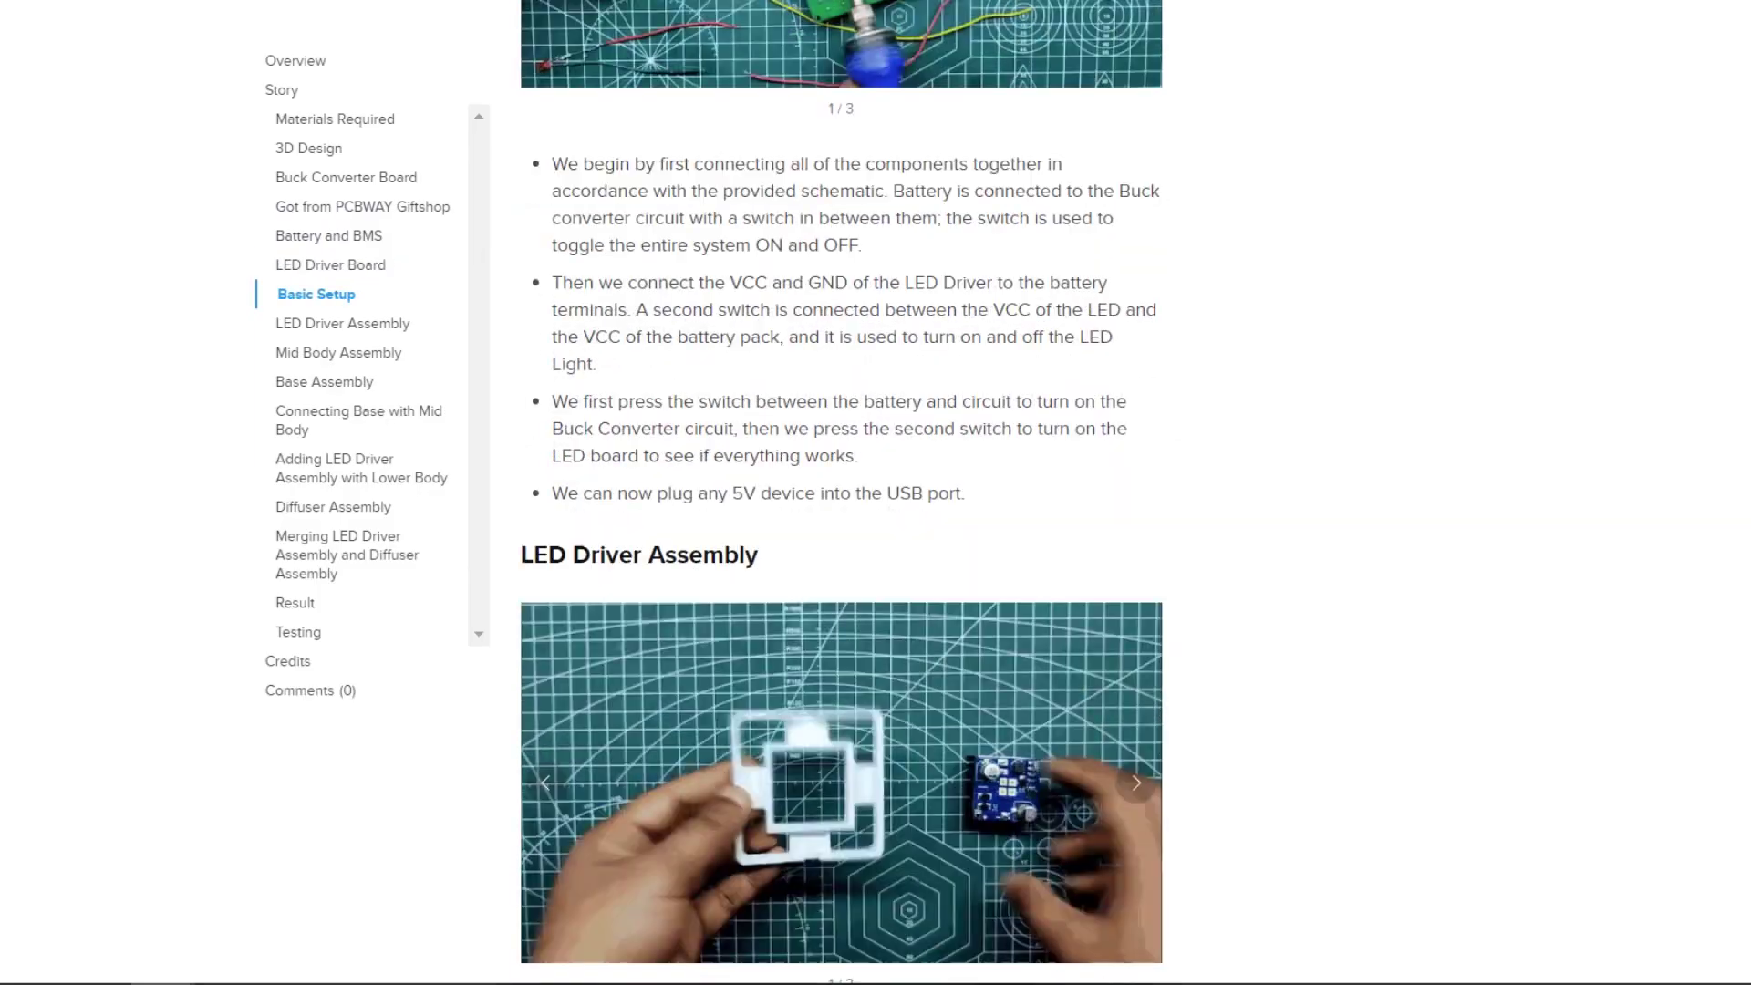
pyautogui.scroll(-8, 841, 492)
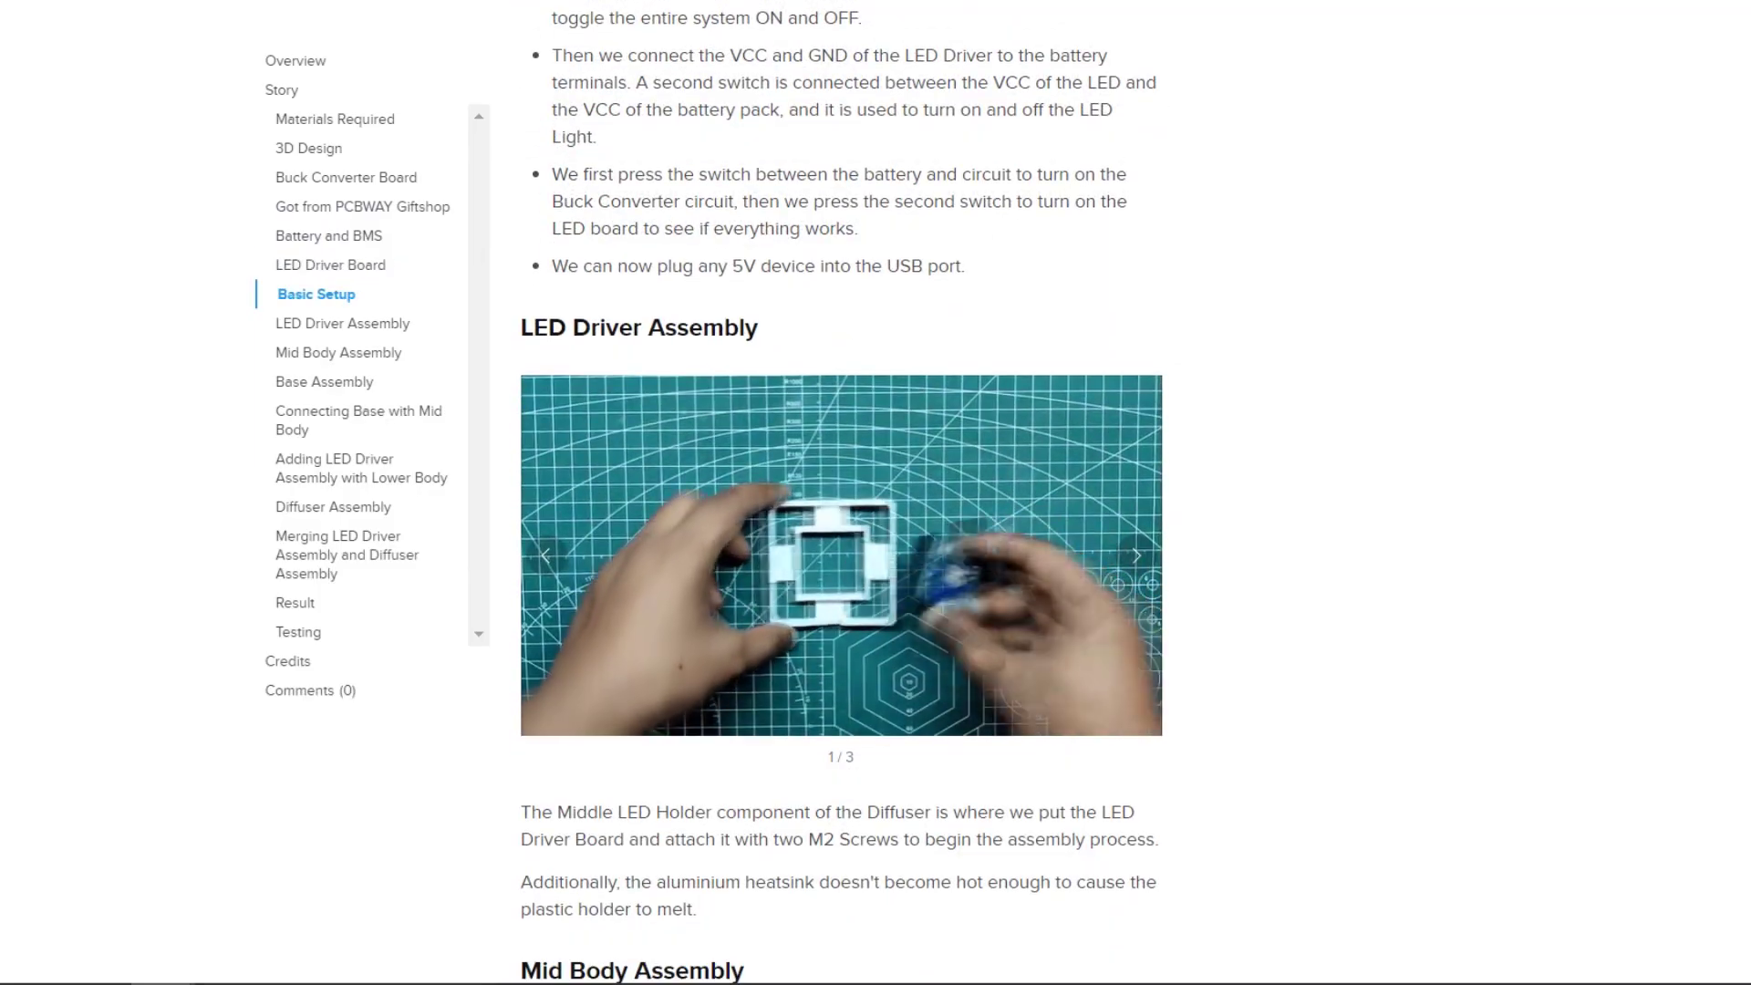
pyautogui.scroll(-8, 841, 493)
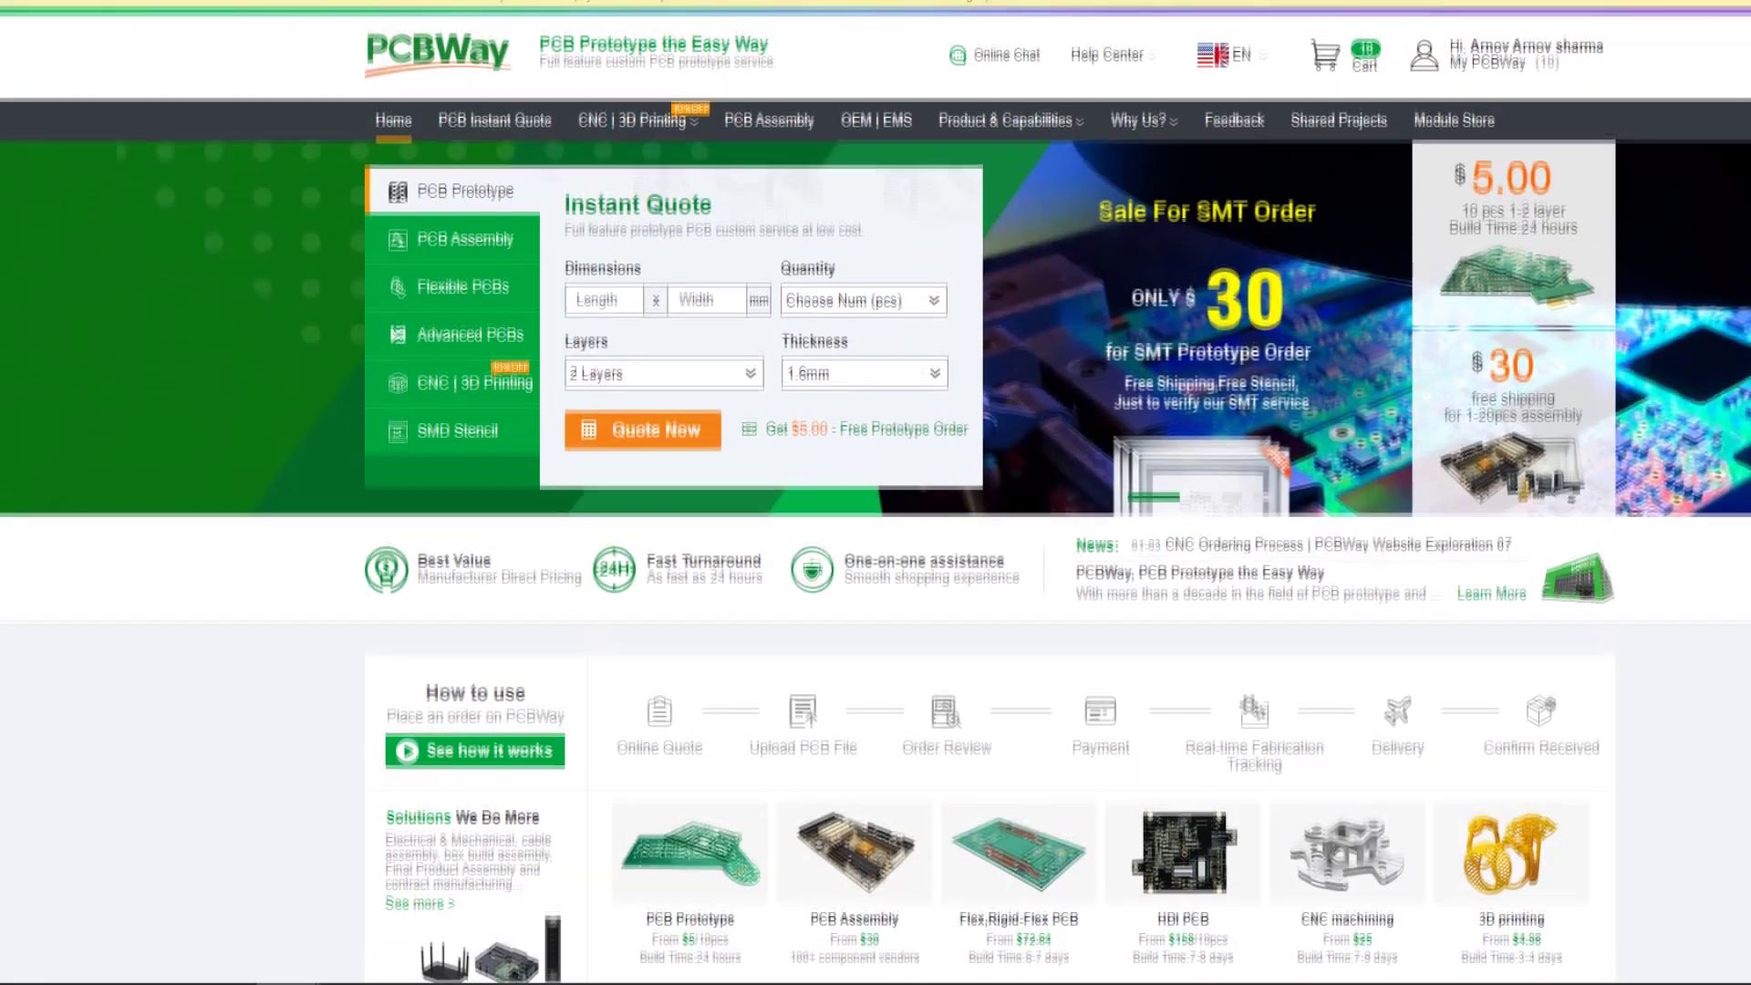
# Look over the CNC machining and 3D printing services offered on the PCBWay home page
pyautogui.moveTo(602, 125)
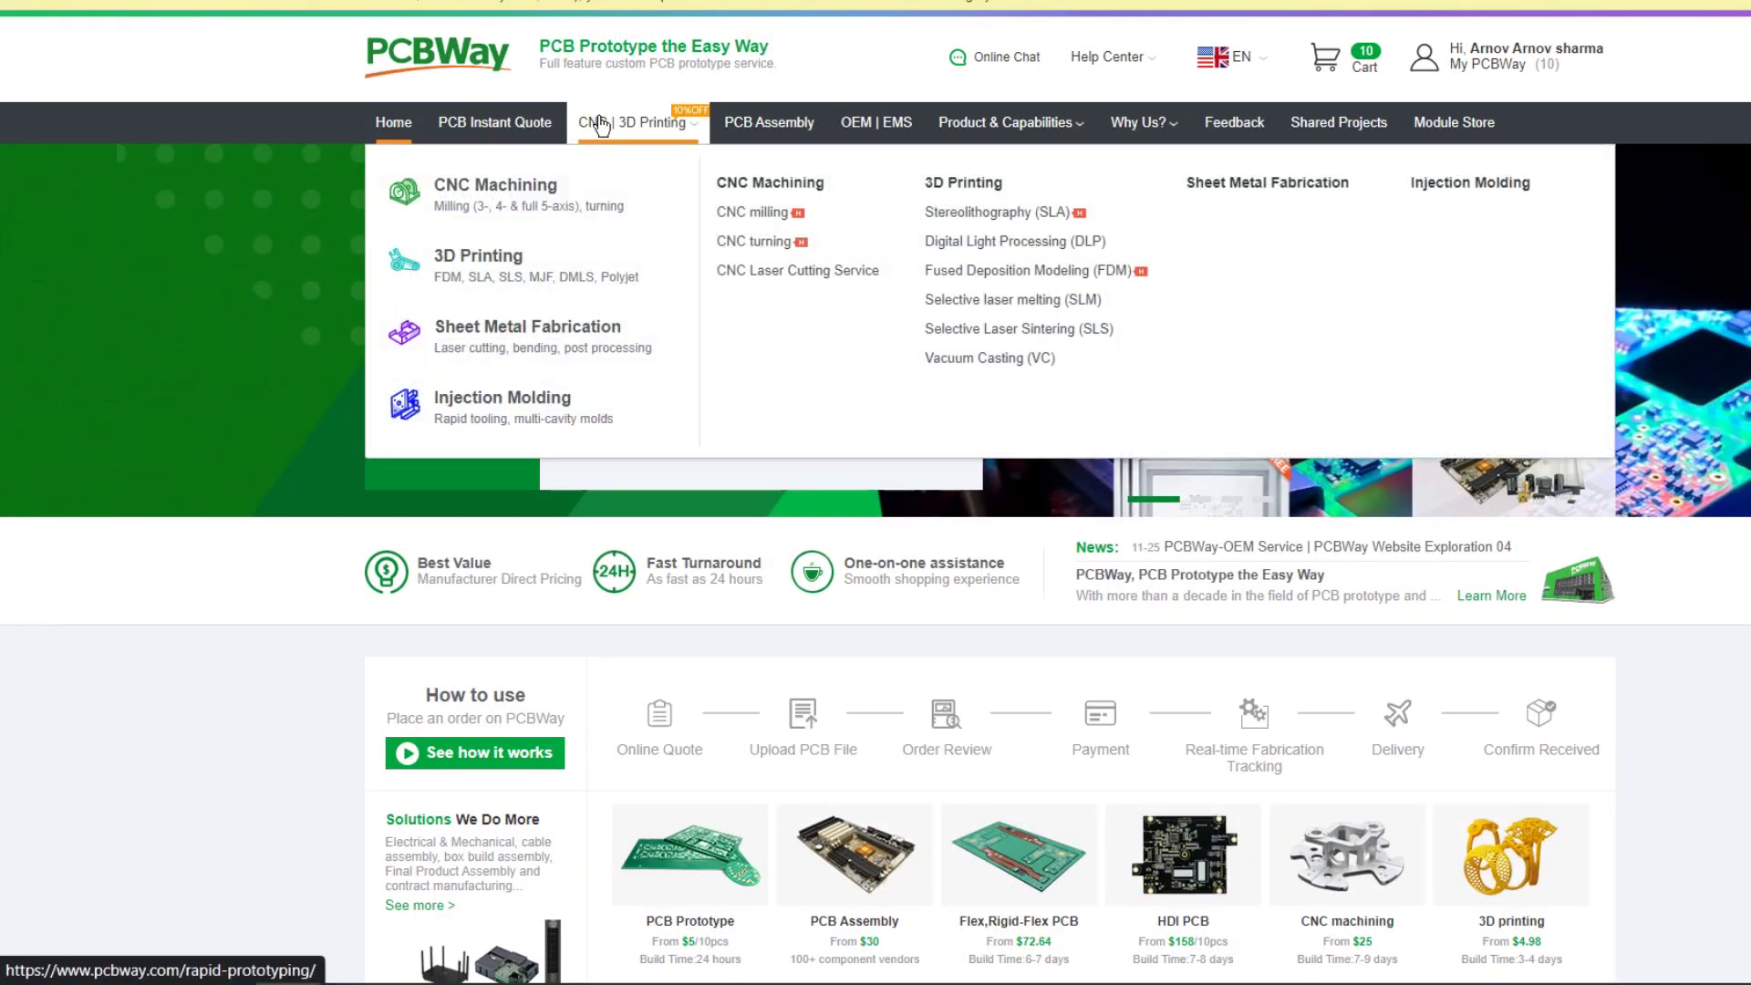